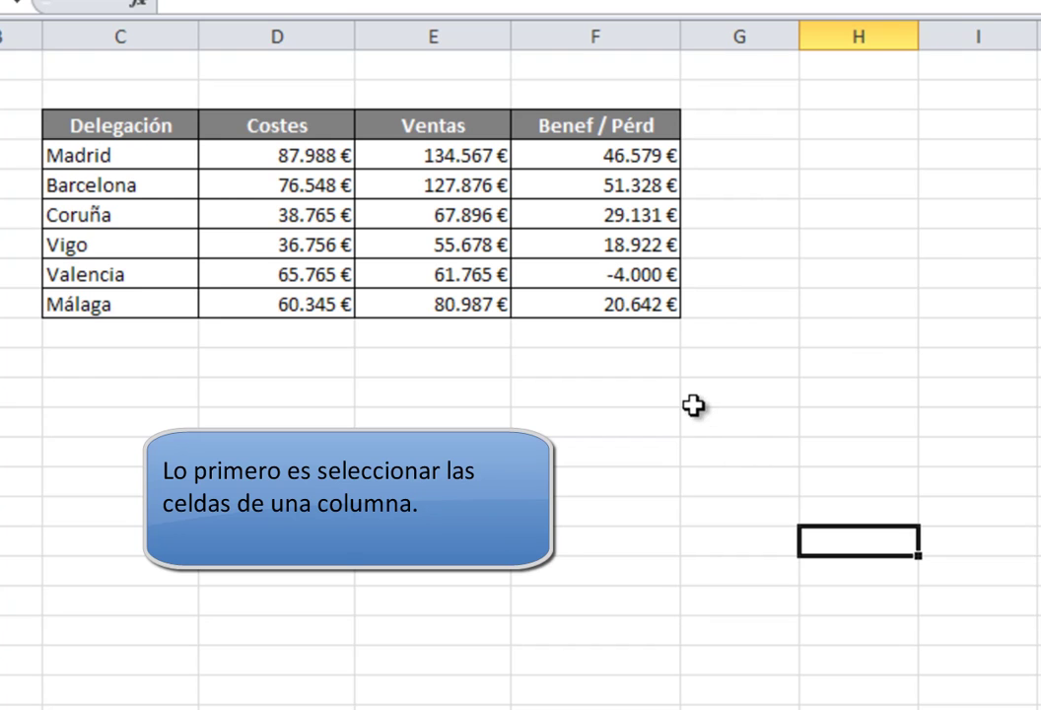
# - Select the Benef / Pérd range F4:F9, from Madrid down to Málaga
pyautogui.click(647, 154)
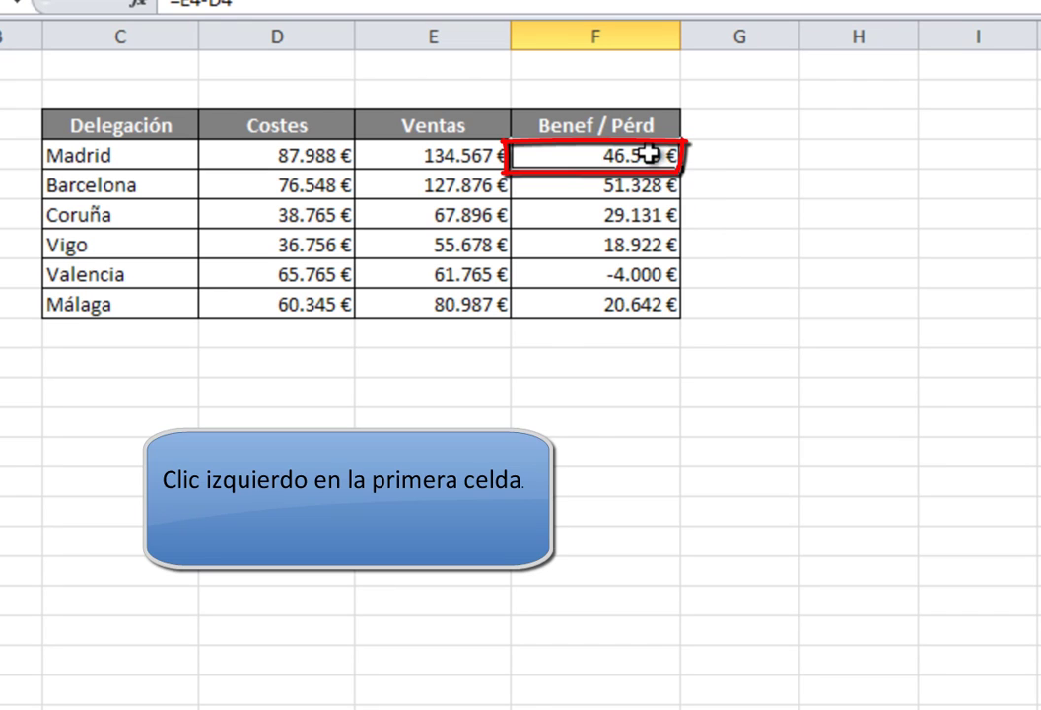
pyautogui.moveTo(647, 155); pyautogui.dragTo(647, 303)
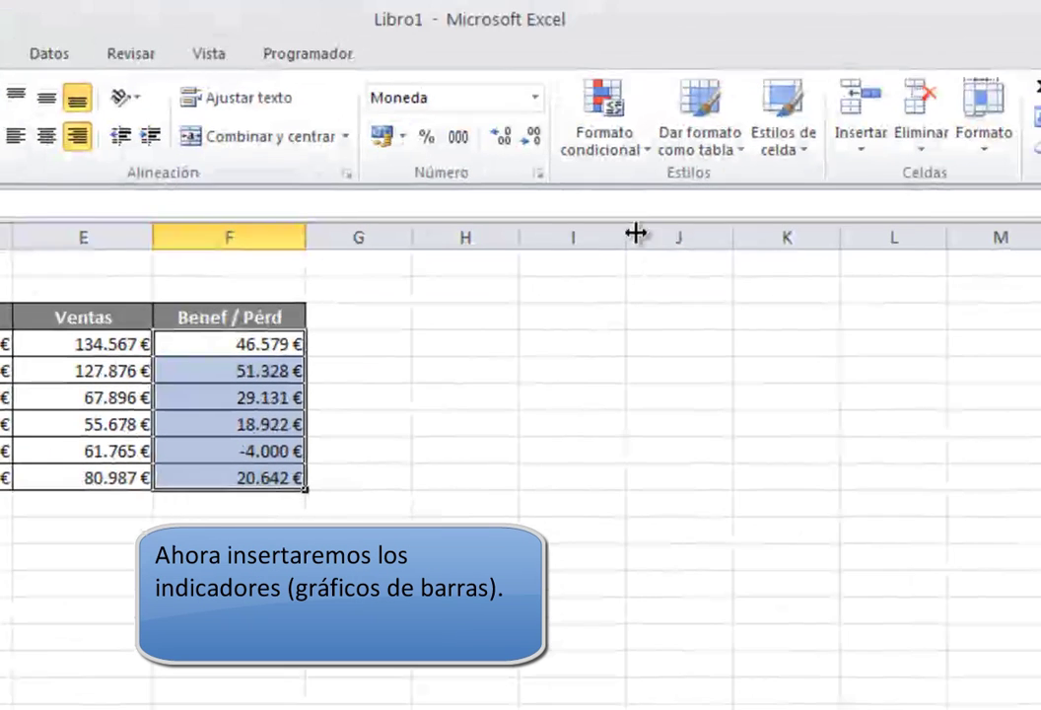
# - Apply blue gradient-fill data bars to F4:F9, showing Valencia's negative value as a red bar
pyautogui.click(641, 162)
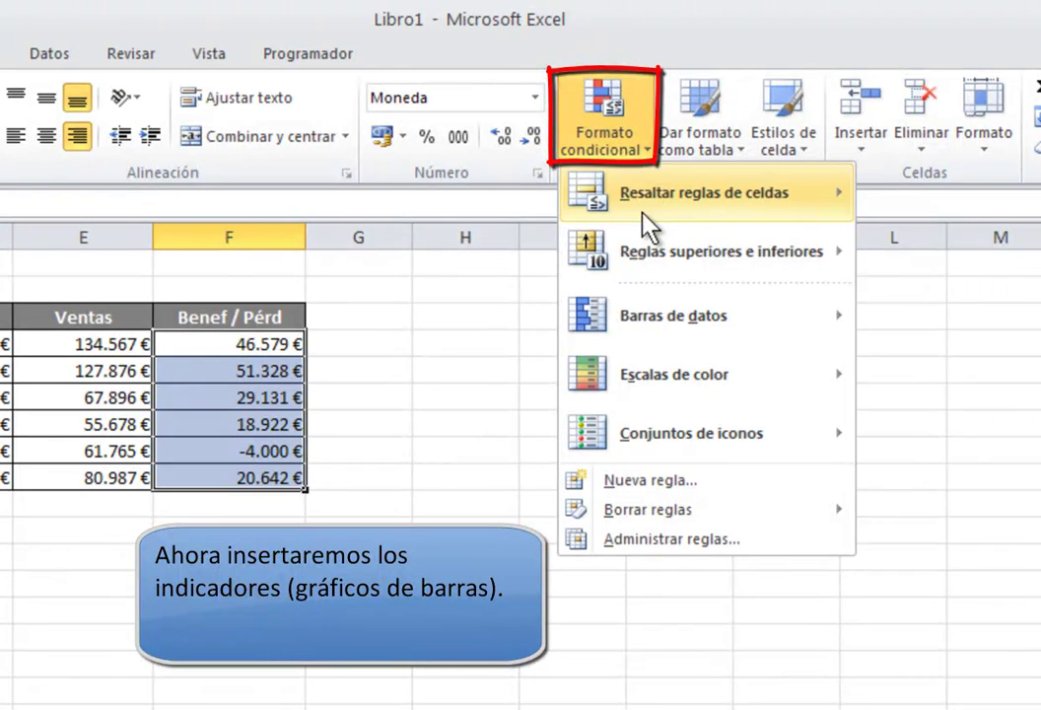
pyautogui.moveTo(646, 324)
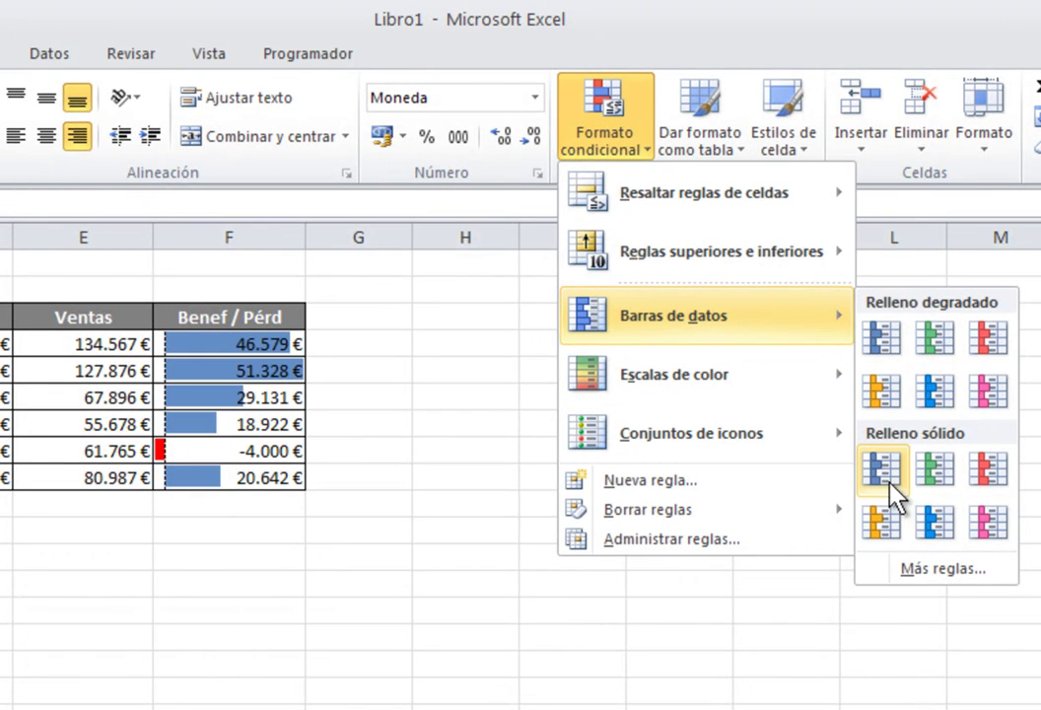
pyautogui.click(935, 390)
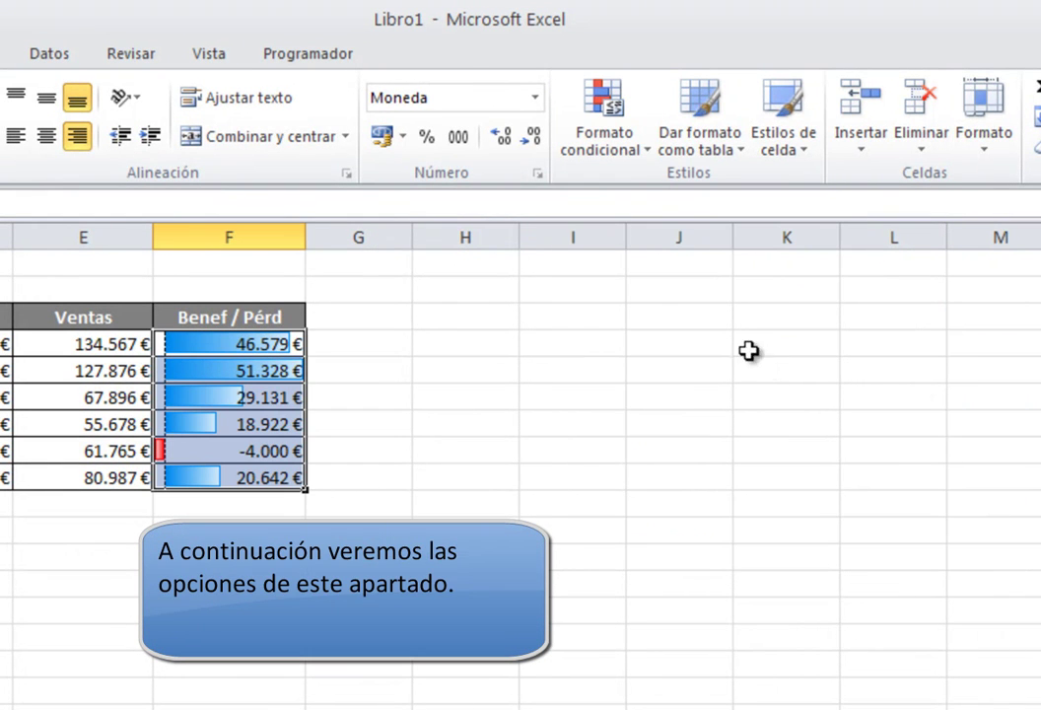
# - Create a new Barra de datos rule with Mostrar sólo la barra ticked for Benef / Pérd
pyautogui.click(643, 167)
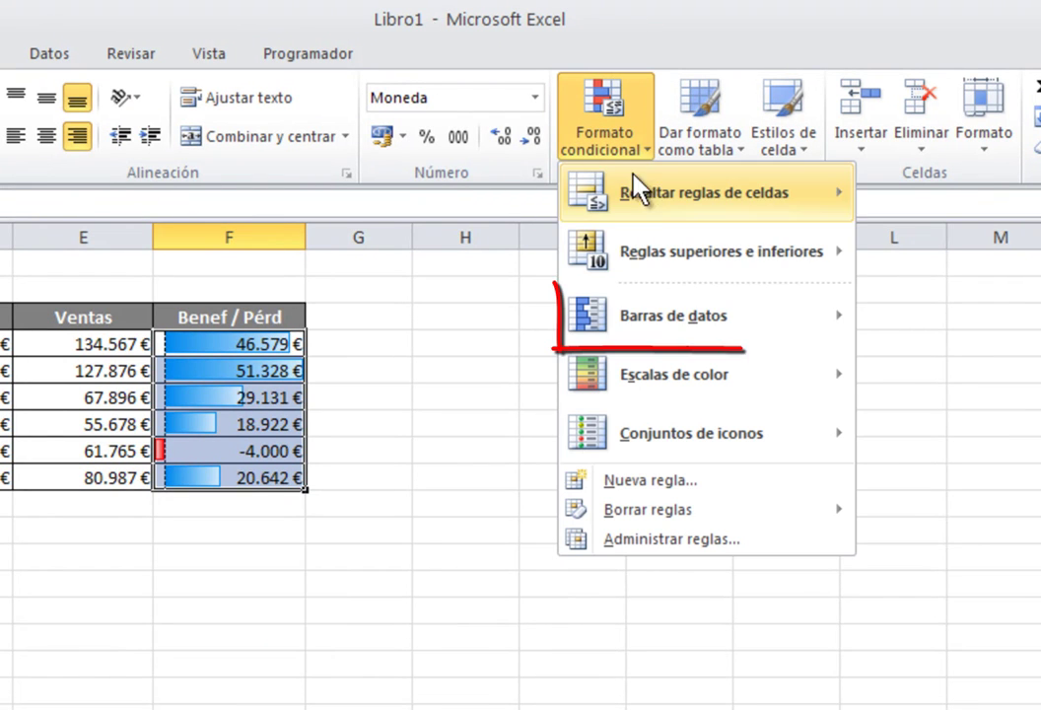
pyautogui.moveTo(761, 333)
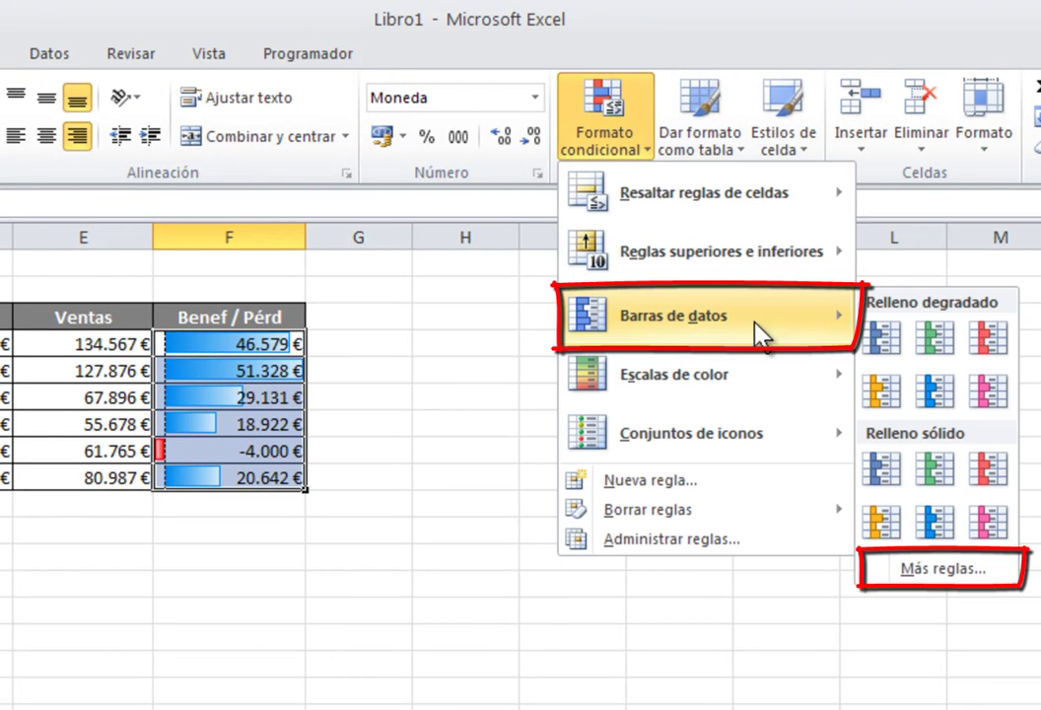
pyautogui.click(943, 572)
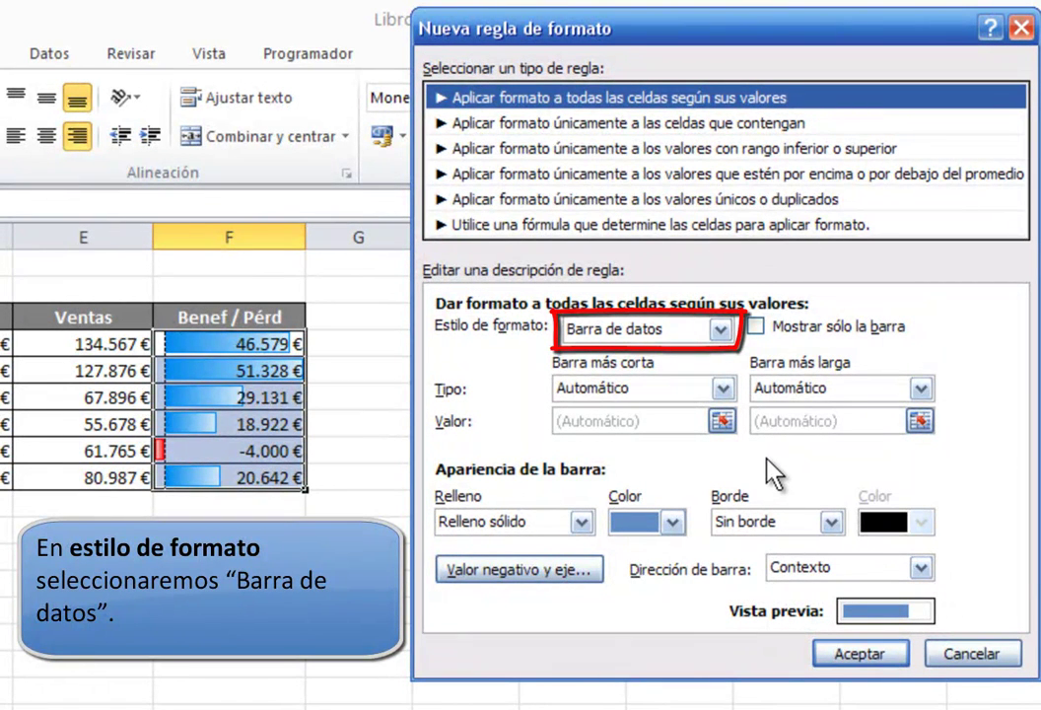
pyautogui.click(721, 330)
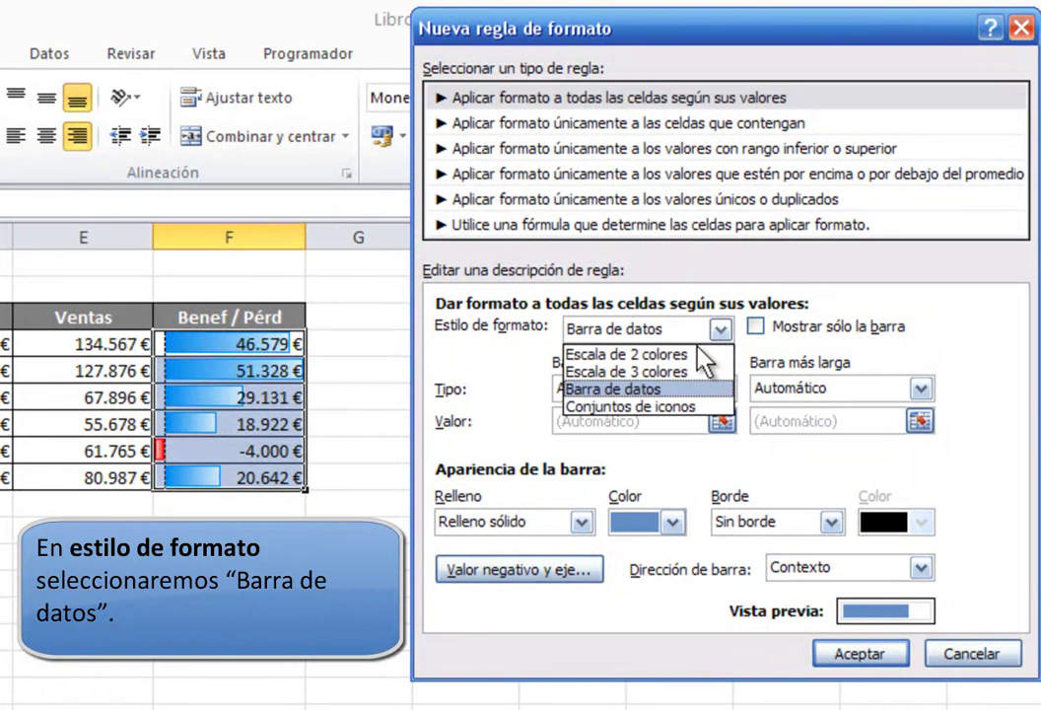
pyautogui.click(680, 393)
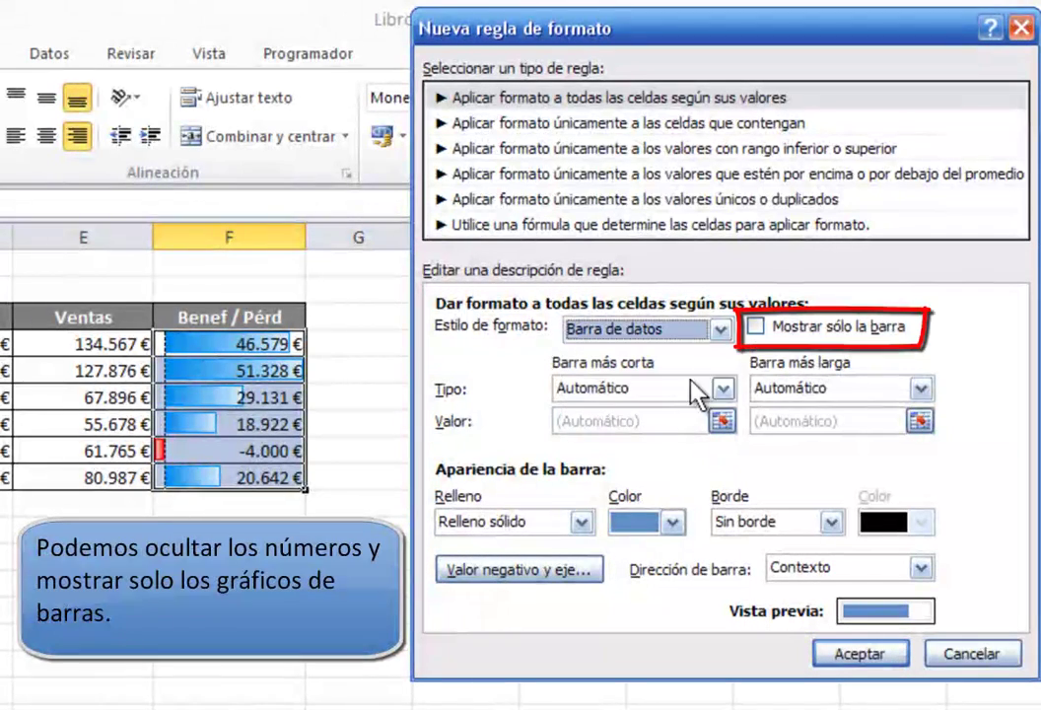
pyautogui.click(758, 328)
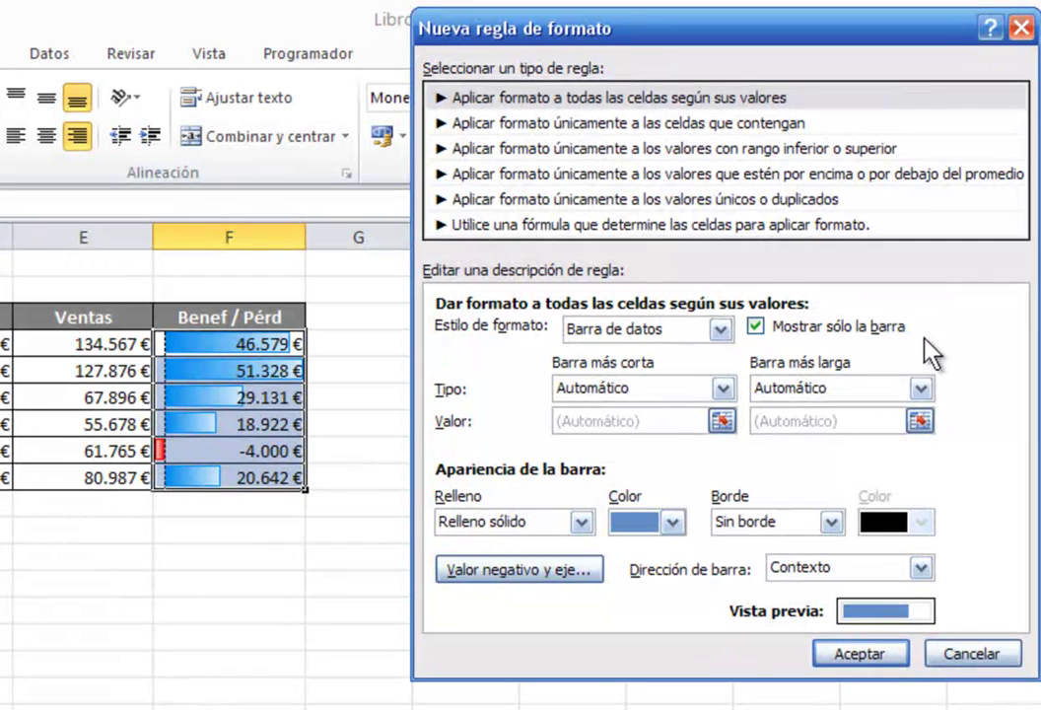
pyautogui.click(868, 655)
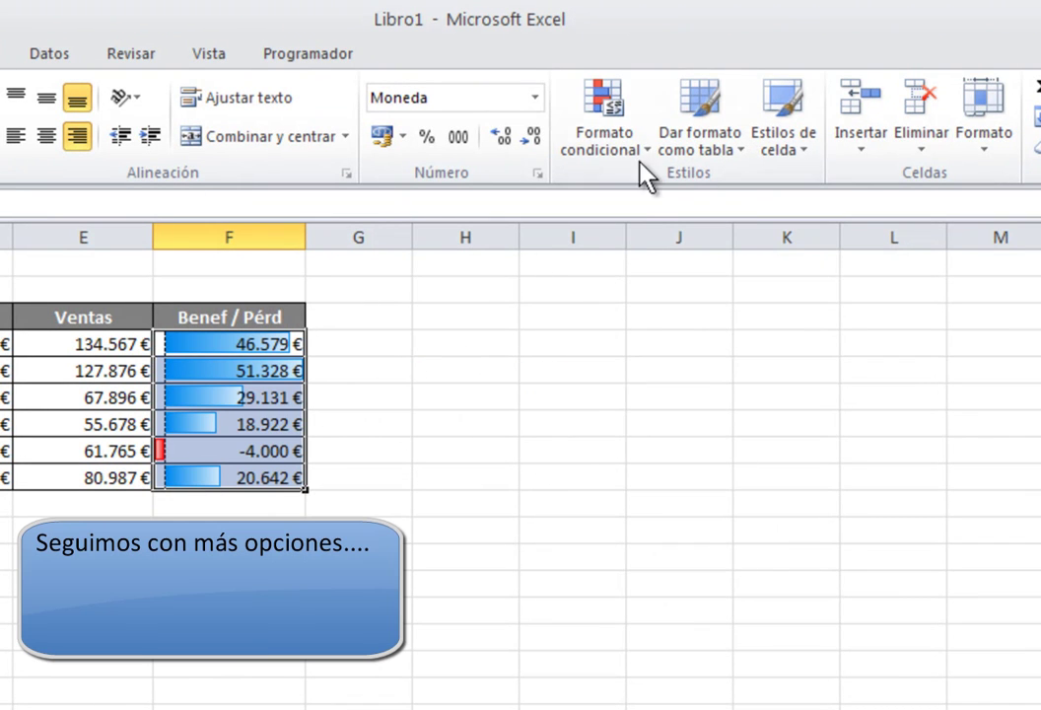
# - Start another data-bar rule via Más reglas, keeping the shortest bar type at Automático
pyautogui.click(645, 156)
pyautogui.moveTo(696, 316)
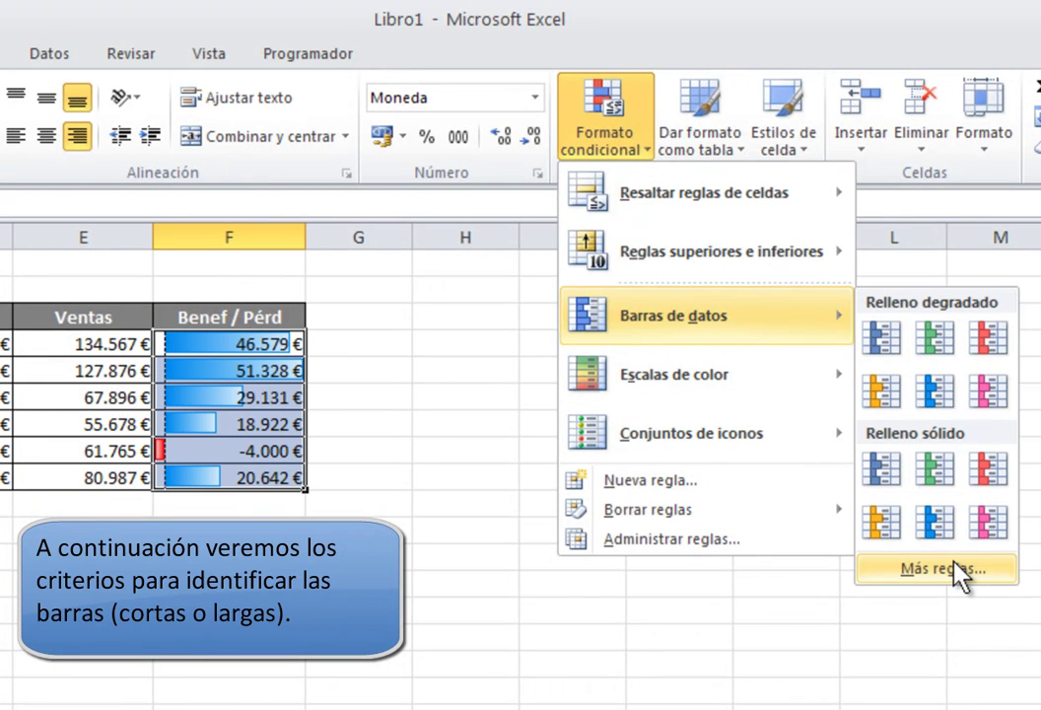
pyautogui.click(954, 572)
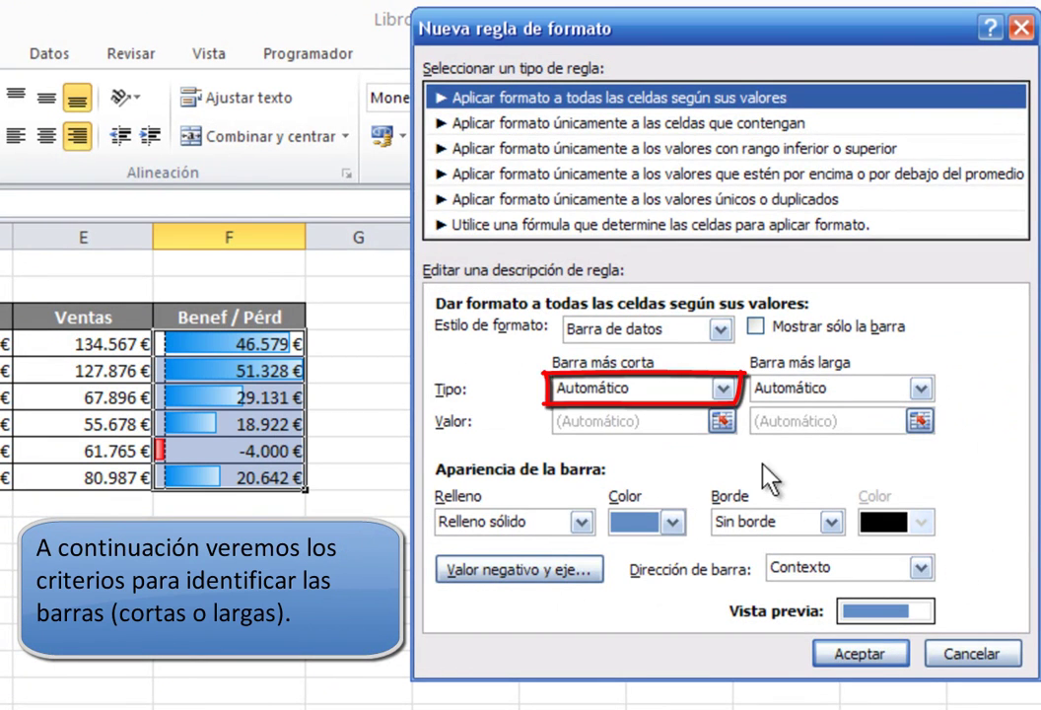
pyautogui.click(724, 390)
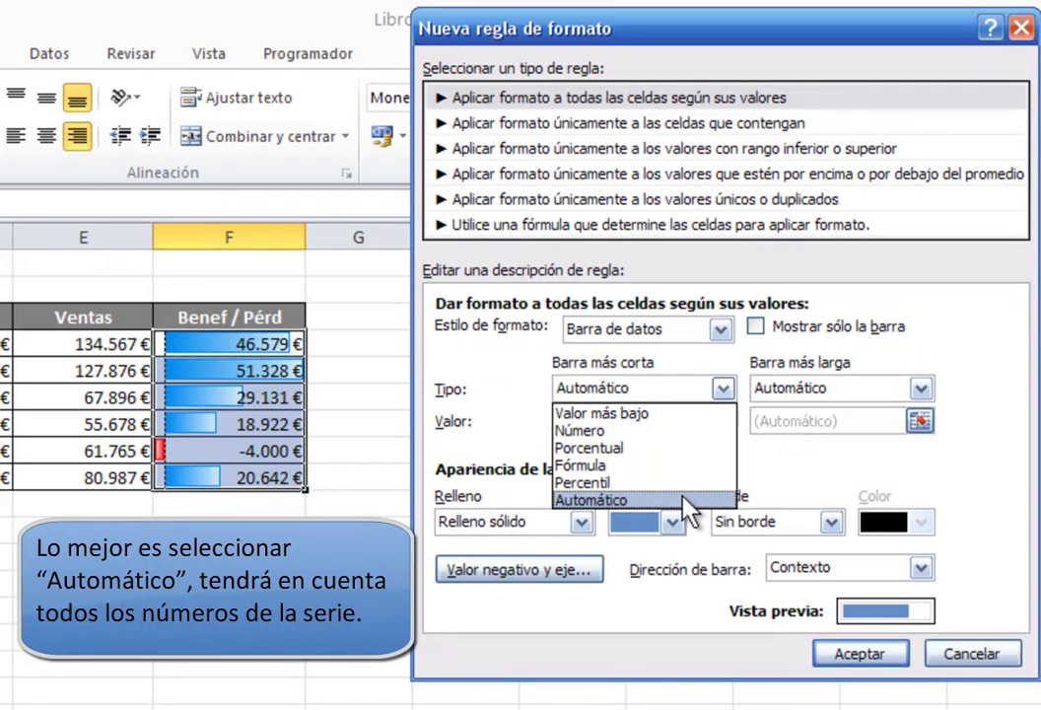
pyautogui.click(683, 498)
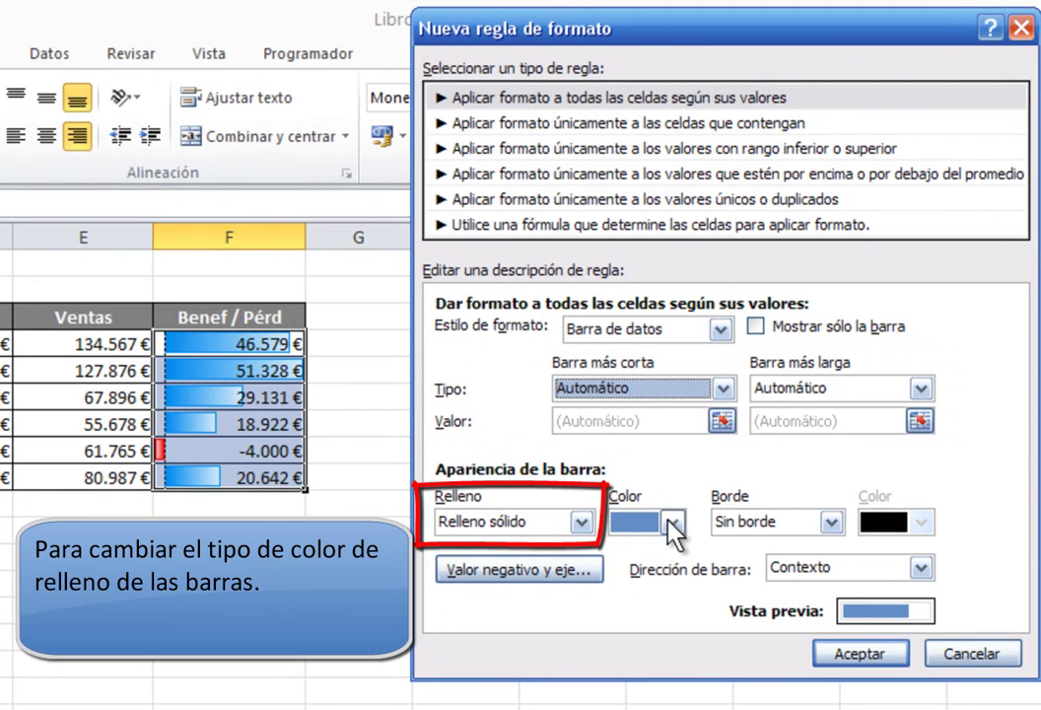
# - Switch the bar fill to Relleno degradado, keeping the mid-blue colour after browsing Más colores
pyautogui.click(582, 522)
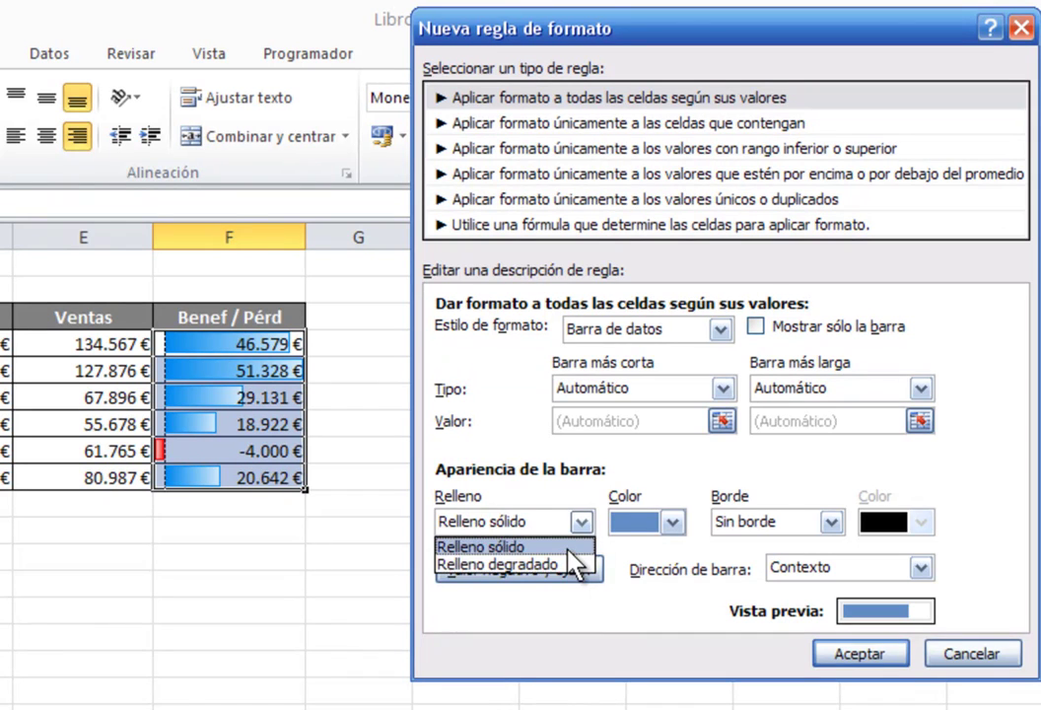
pyautogui.click(552, 563)
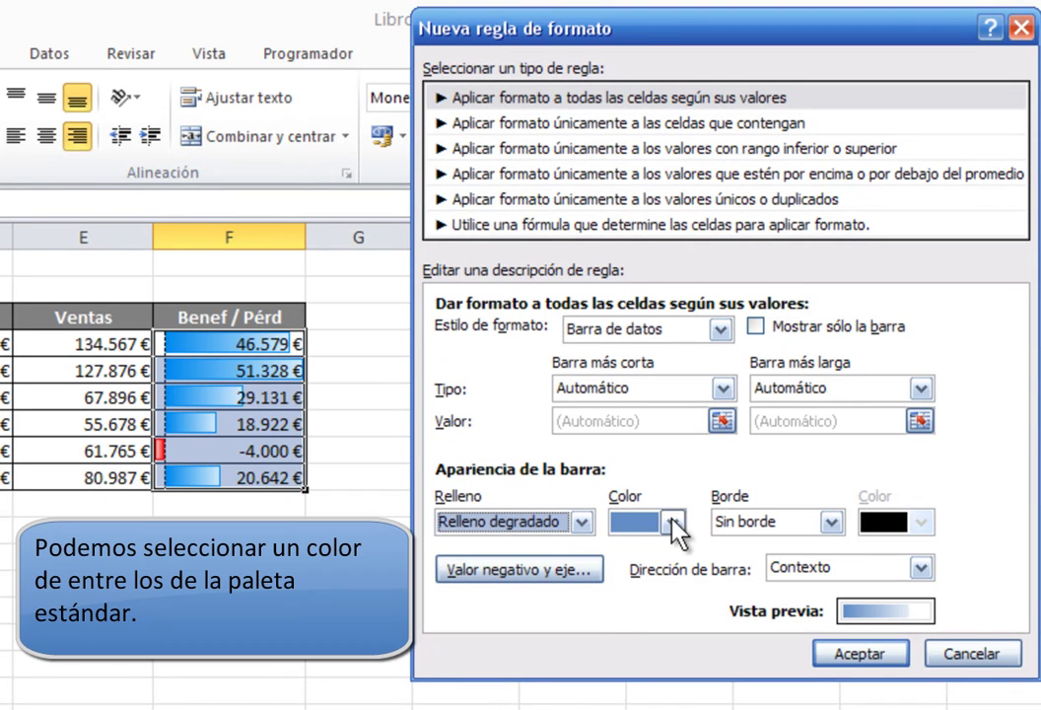
pyautogui.click(673, 523)
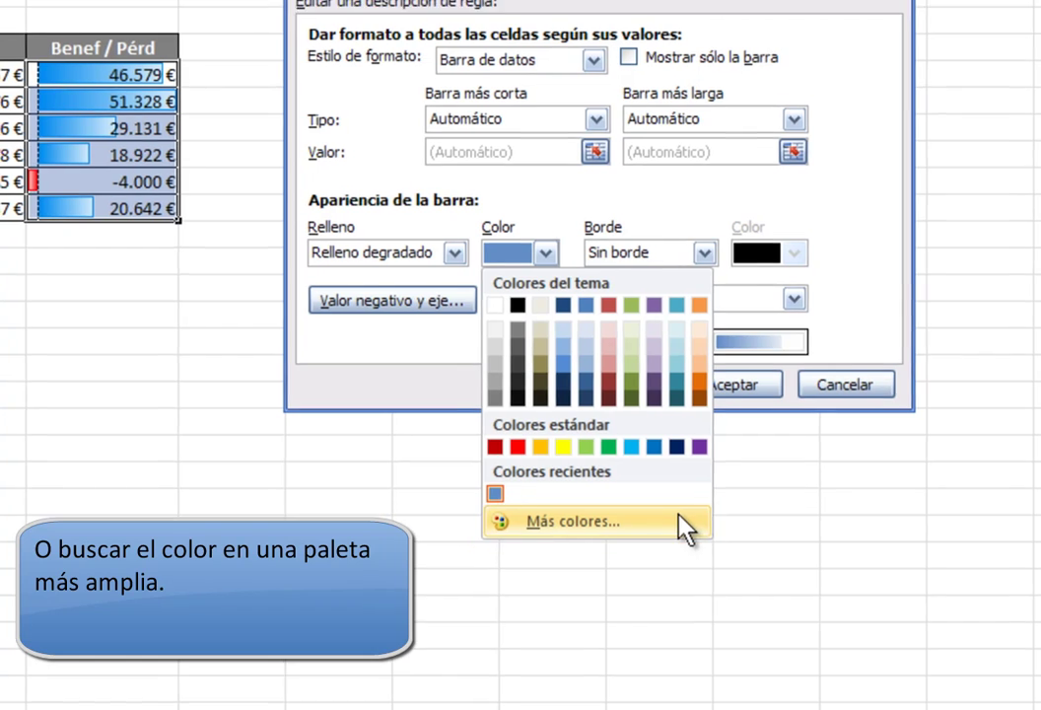
pyautogui.click(680, 513)
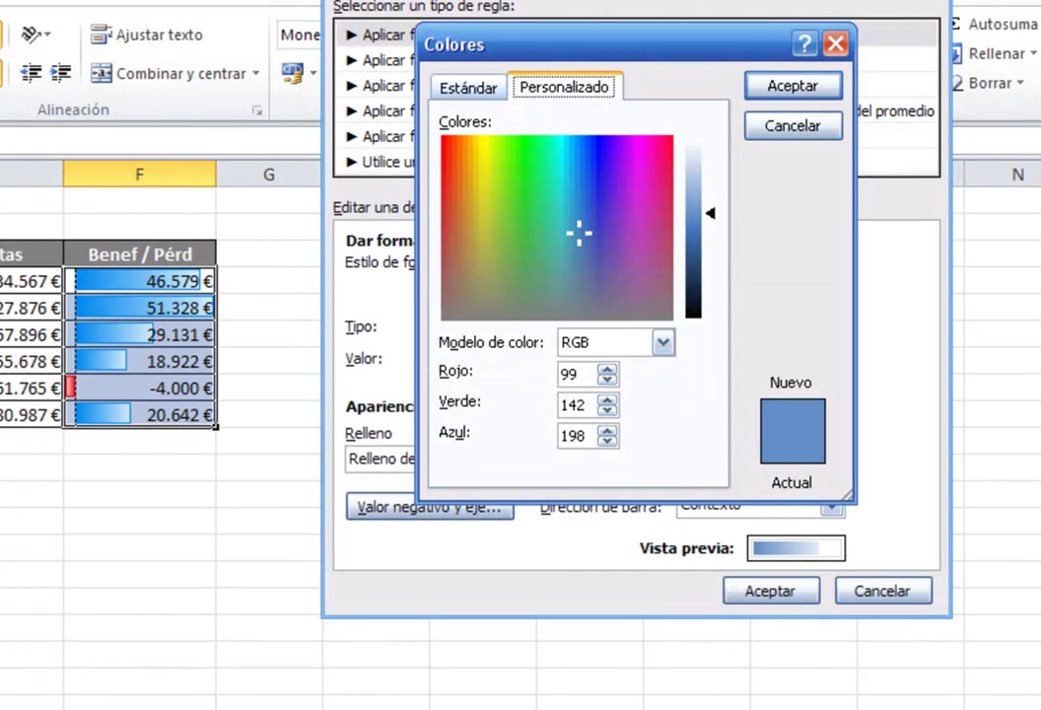
pyautogui.click(481, 88)
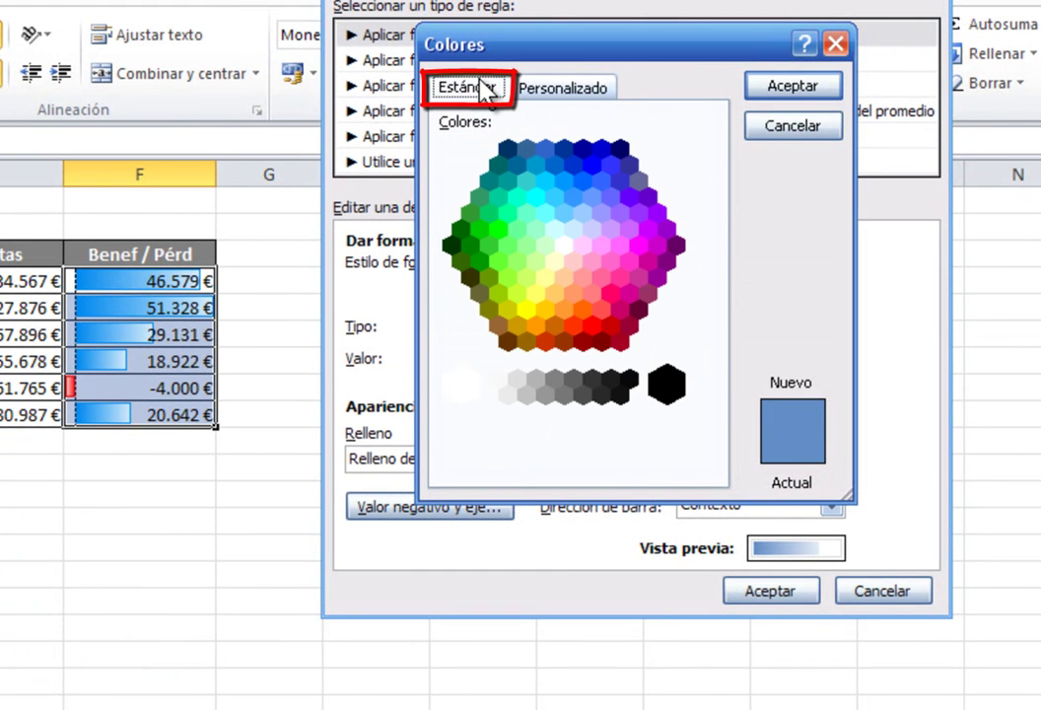
pyautogui.click(568, 89)
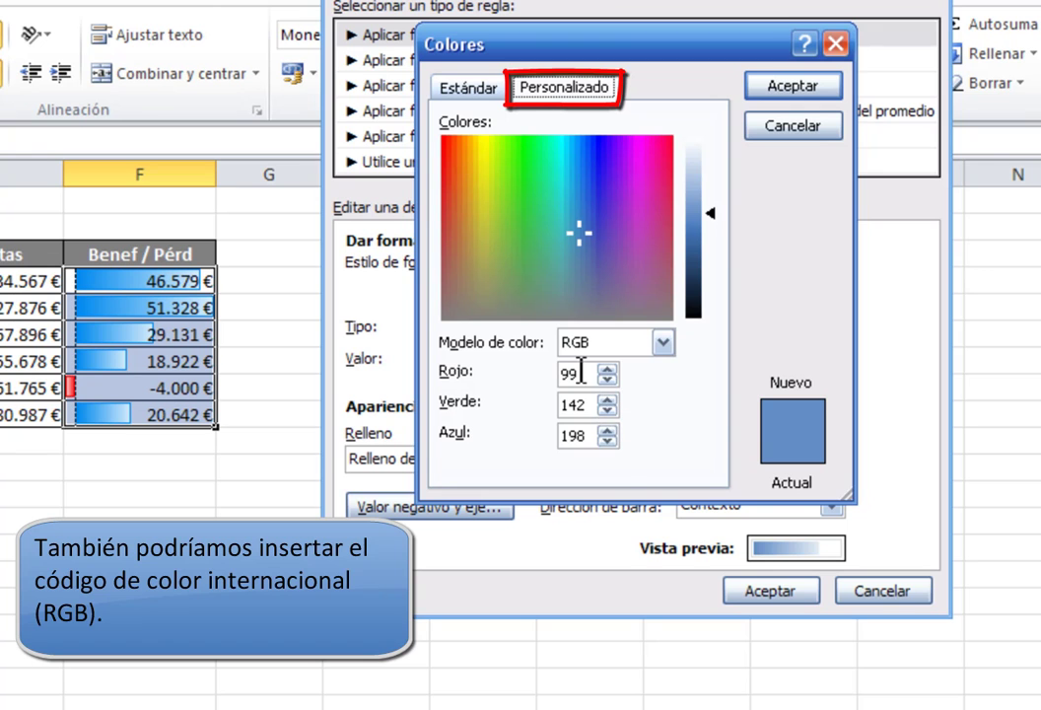
pyautogui.click(584, 404)
pyautogui.click(587, 436)
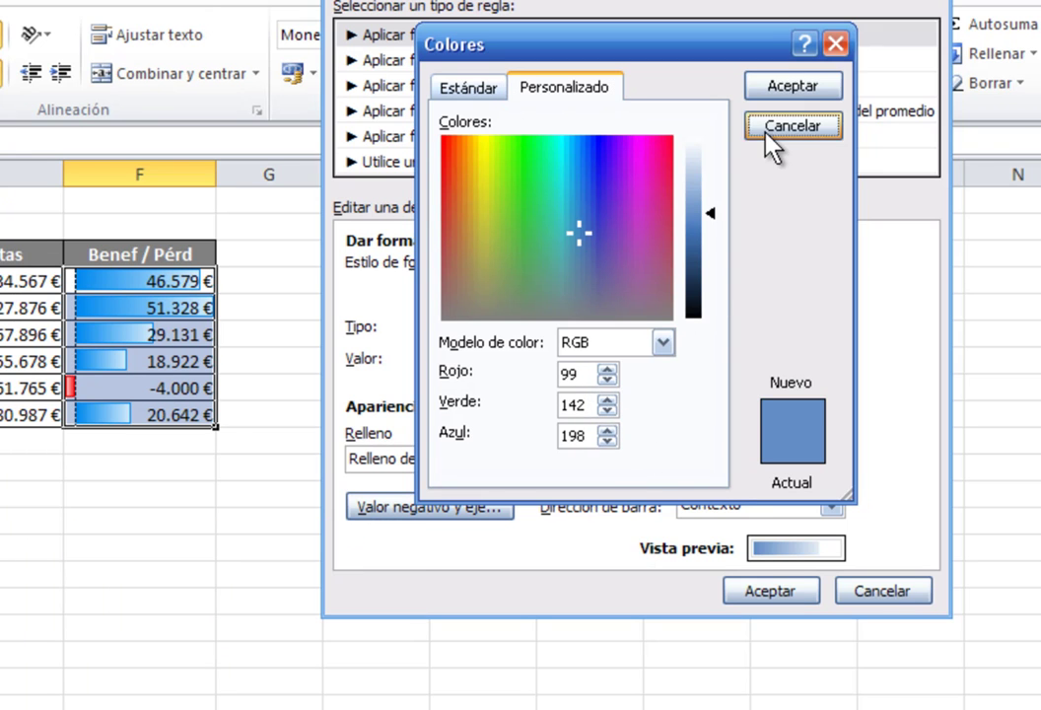
pyautogui.click(768, 126)
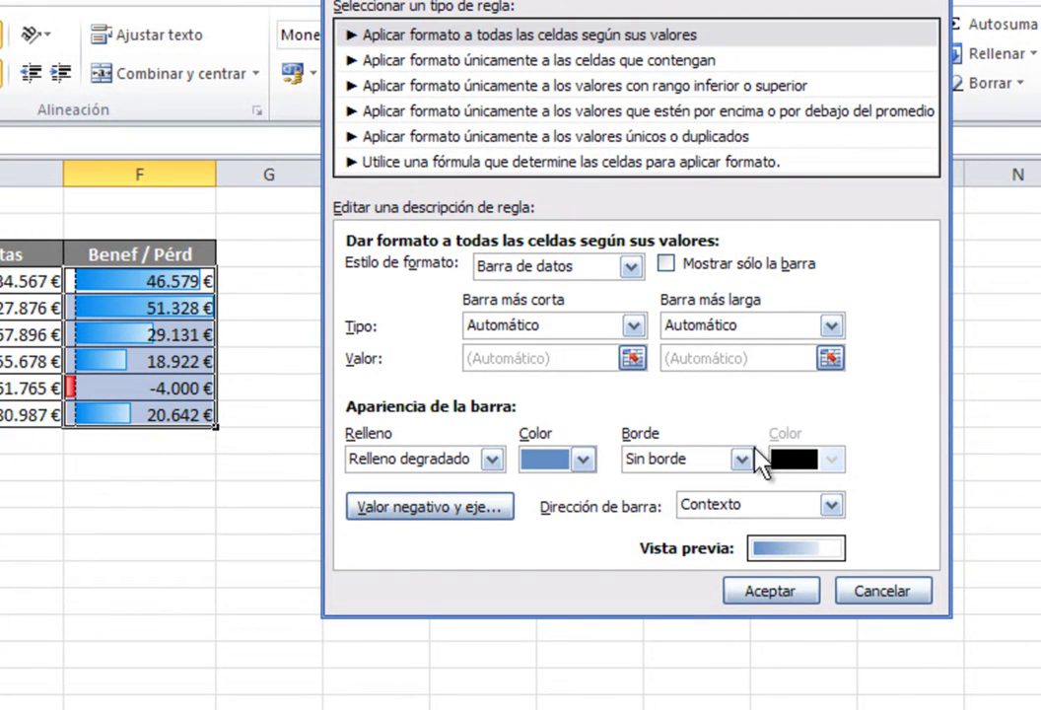
# - Set the data-bar border to Sin borde after briefly trying a solid border
pyautogui.click(741, 459)
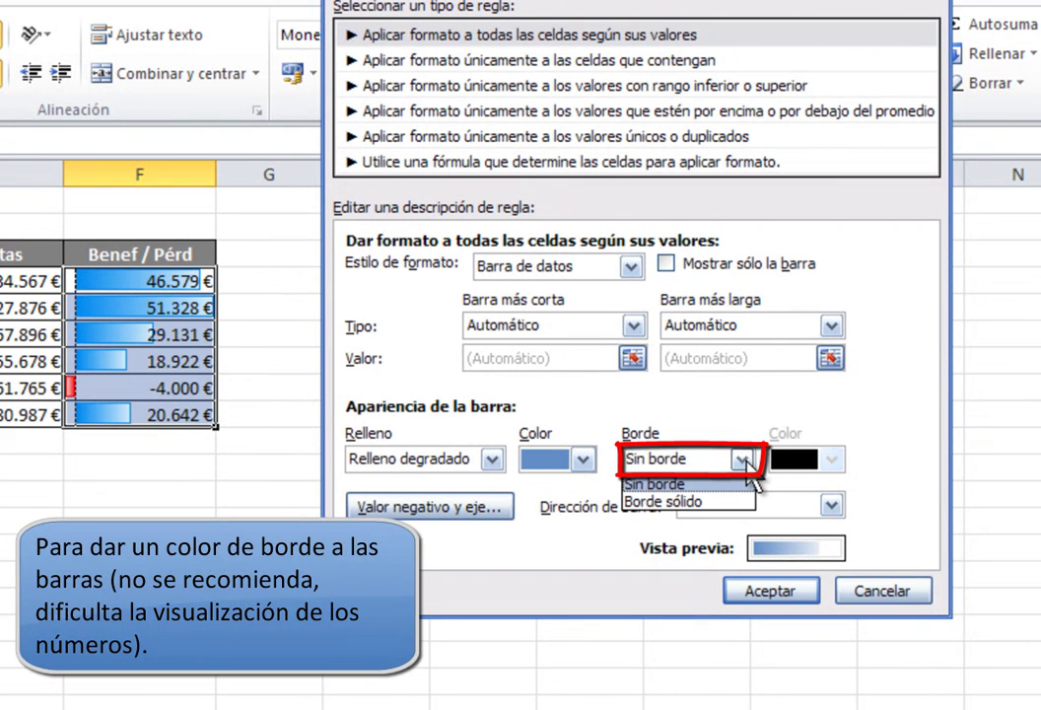
pyautogui.click(715, 501)
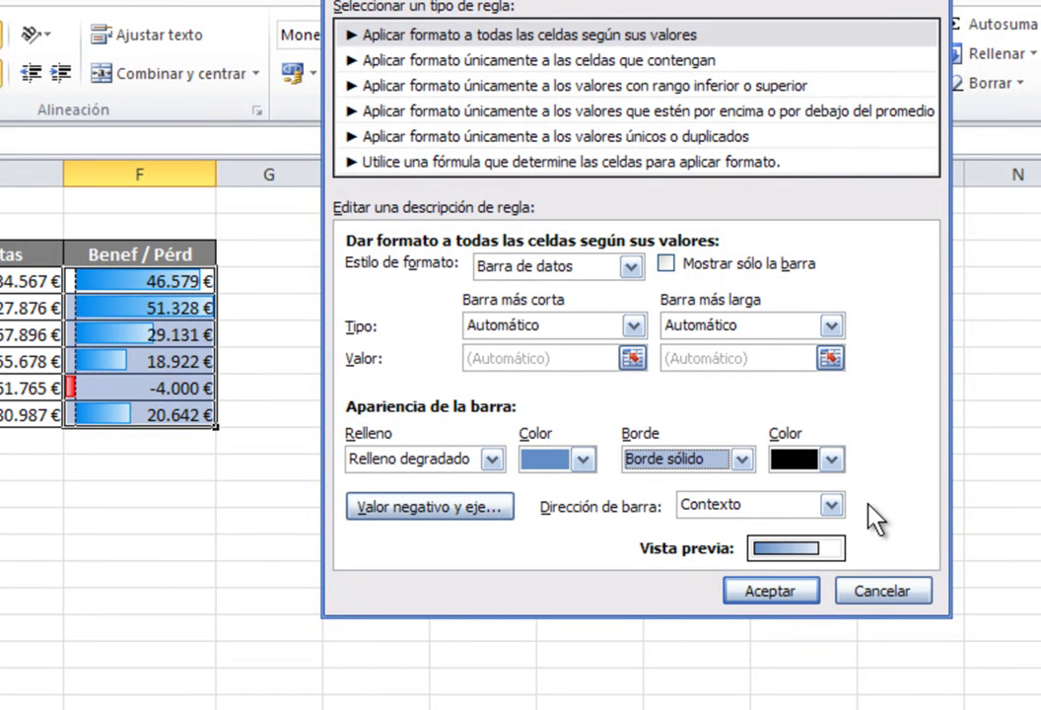
pyautogui.click(741, 458)
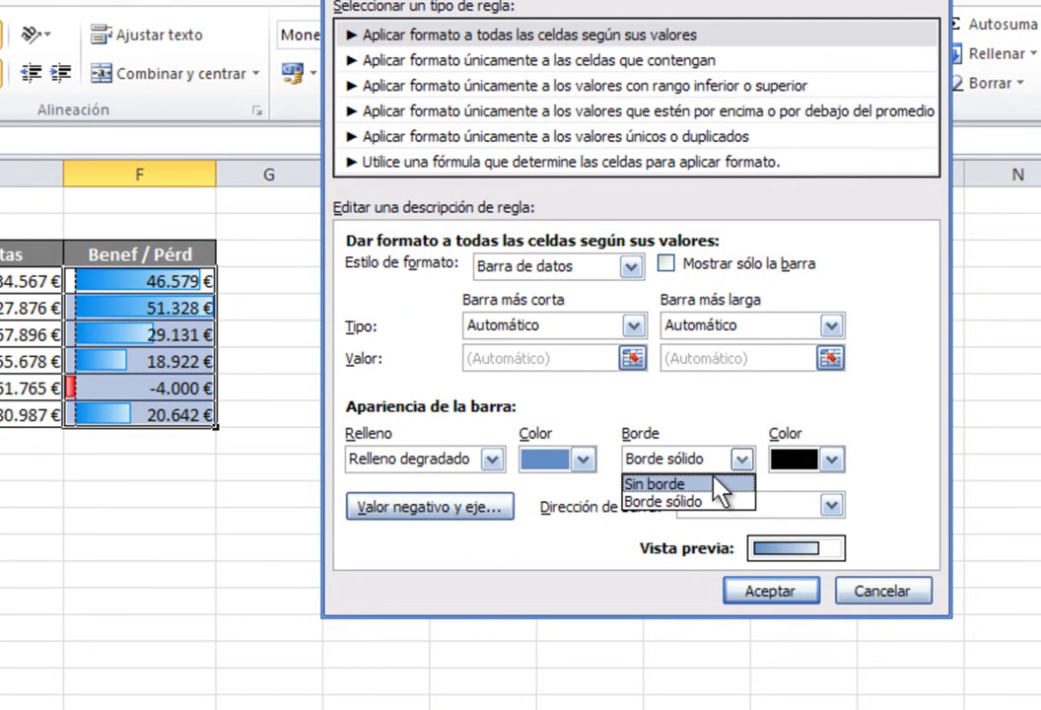
pyautogui.click(720, 484)
pyautogui.click(831, 505)
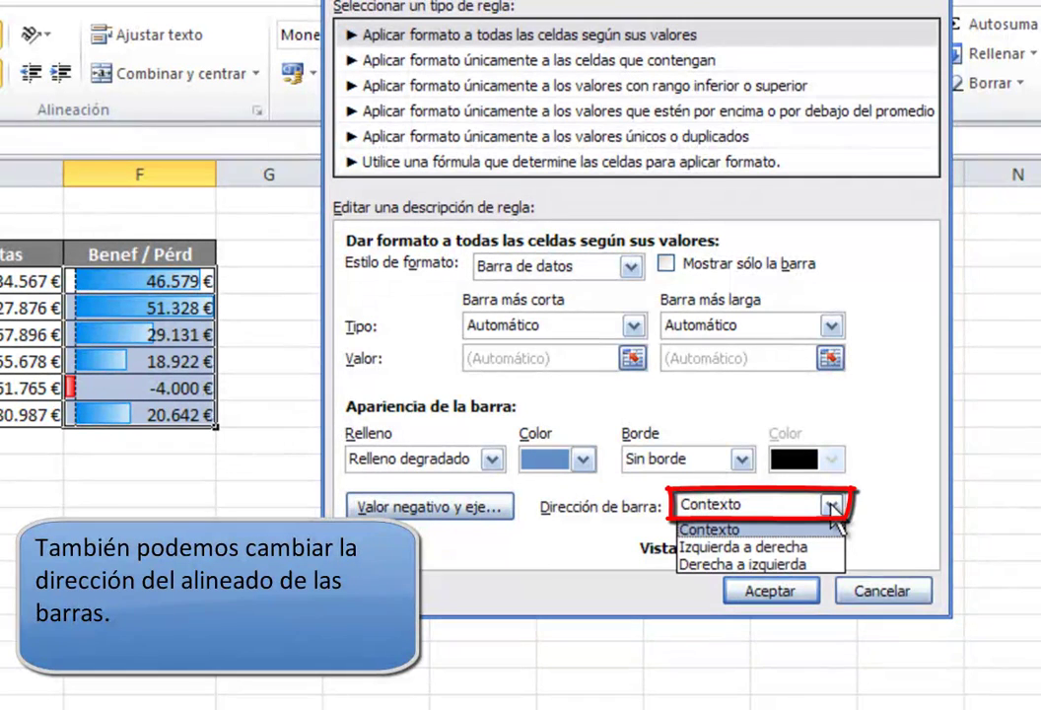
# - Apply the rule with bar direction Derecha a izquierda and inspect the reversed bars
pyautogui.click(809, 565)
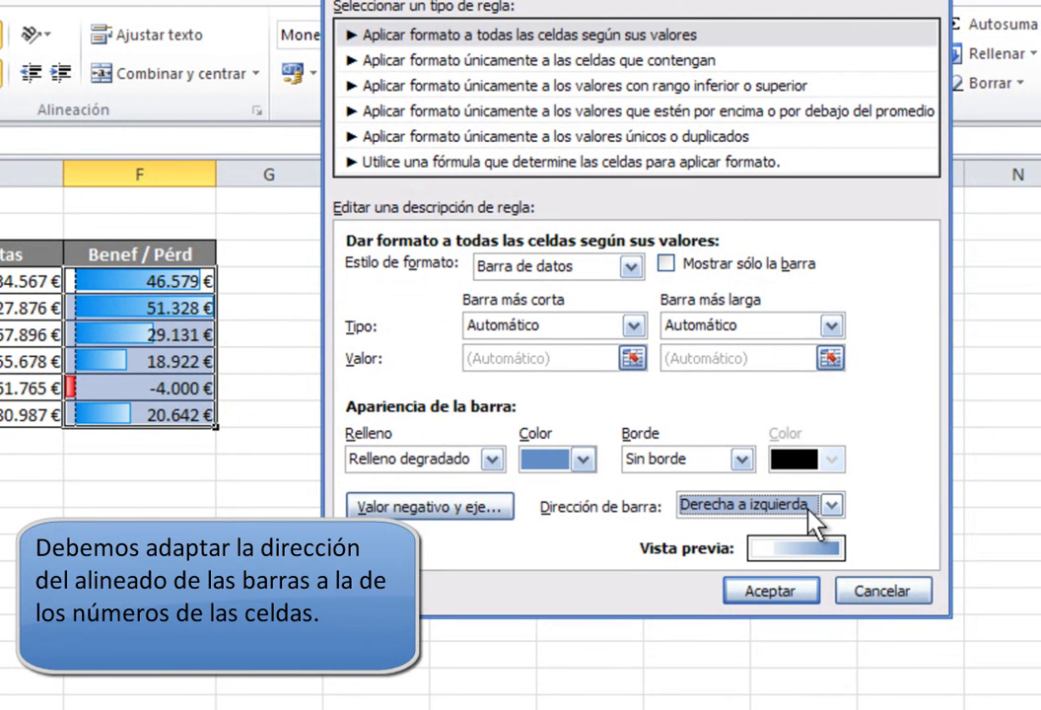
pyautogui.click(786, 593)
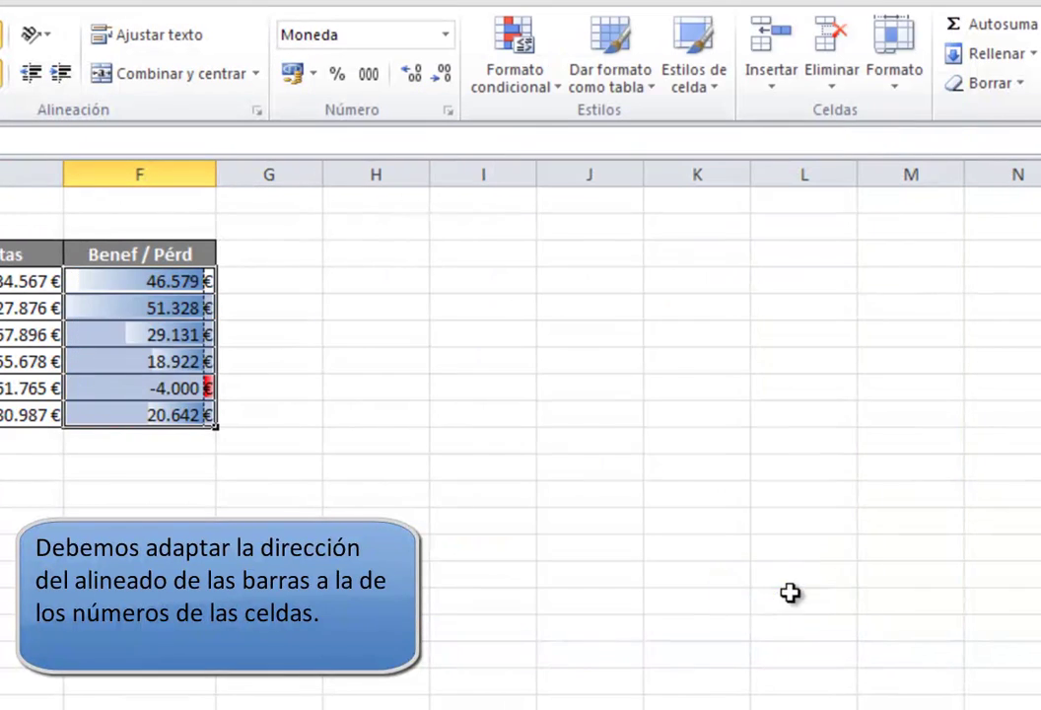
pyautogui.click(292, 511)
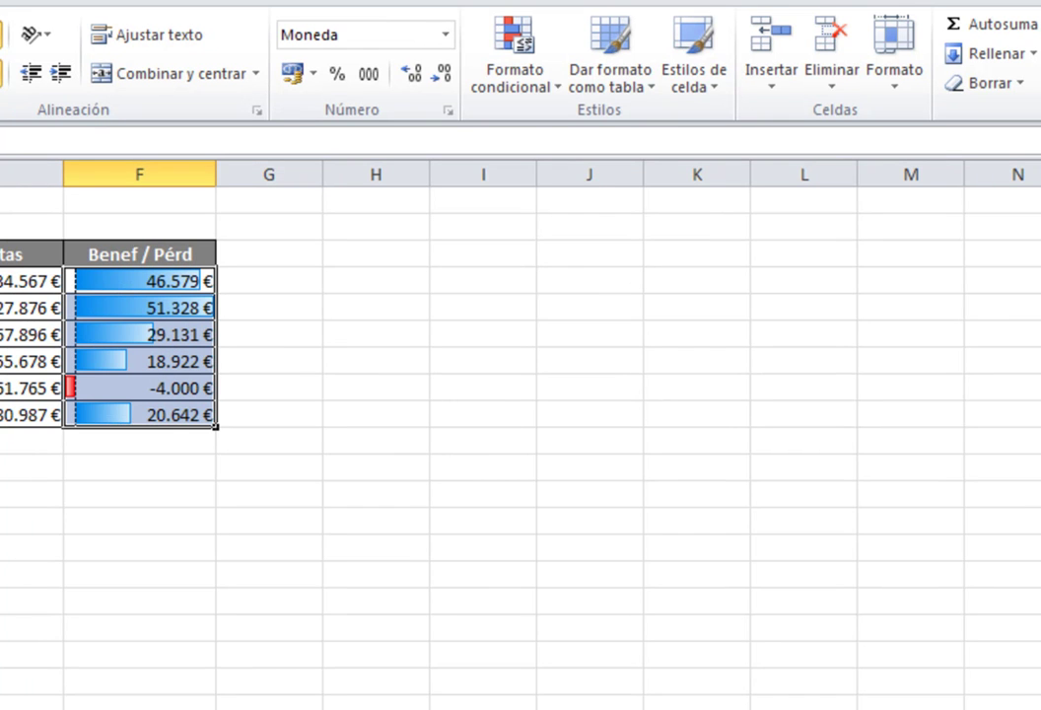
# - Start a new custom data-bar rule for the Benef / Pérd values
pyautogui.click(554, 89)
pyautogui.moveTo(734, 279)
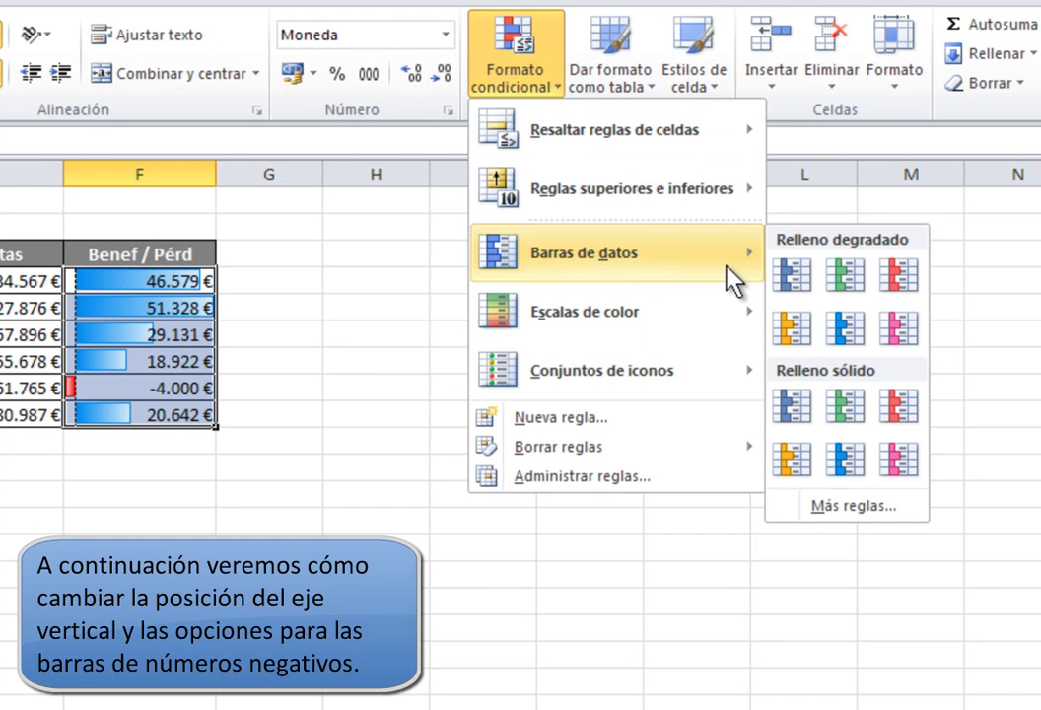
pyautogui.click(853, 504)
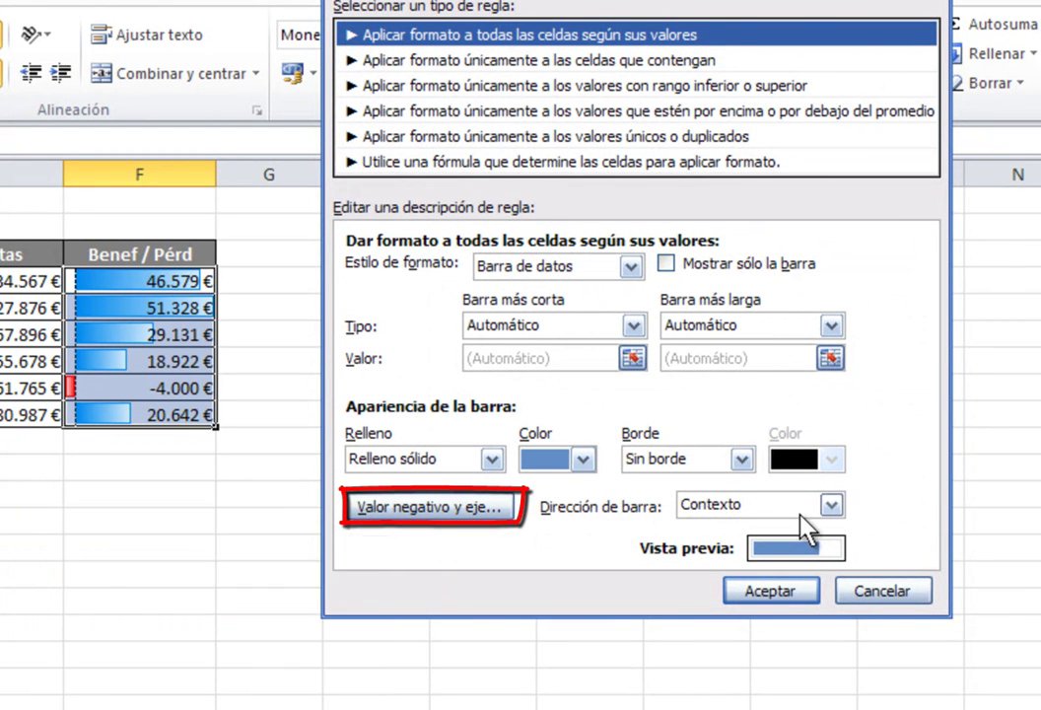
# - In Valor negativo y eje, keep a separate red fill colour for negative bars
pyautogui.click(510, 512)
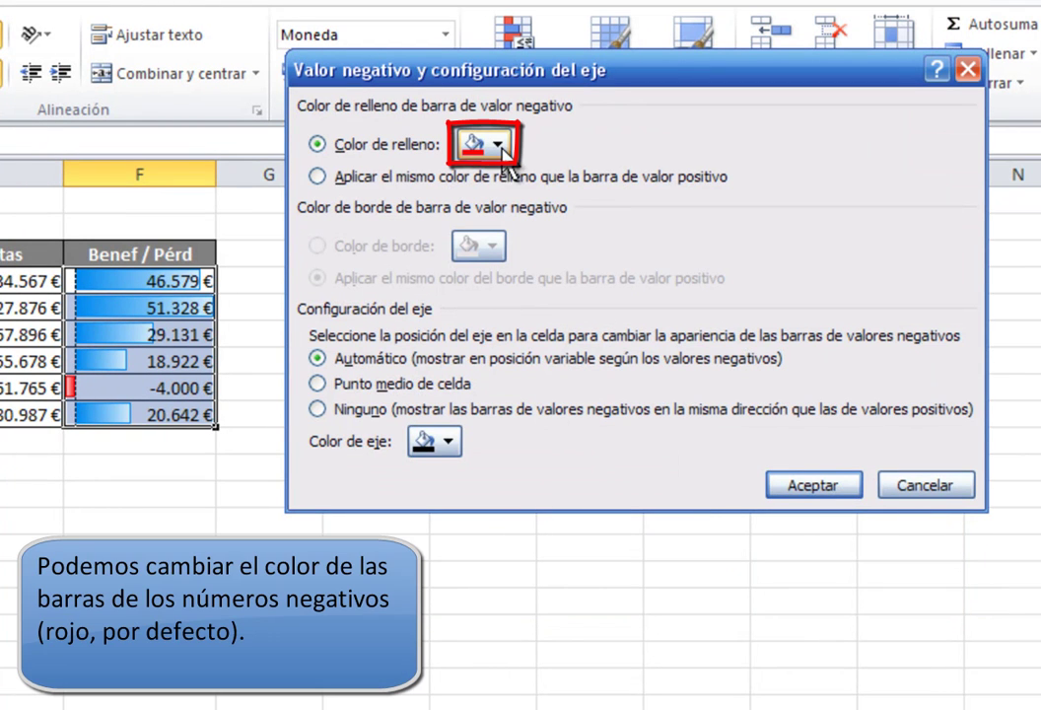
pyautogui.click(501, 145)
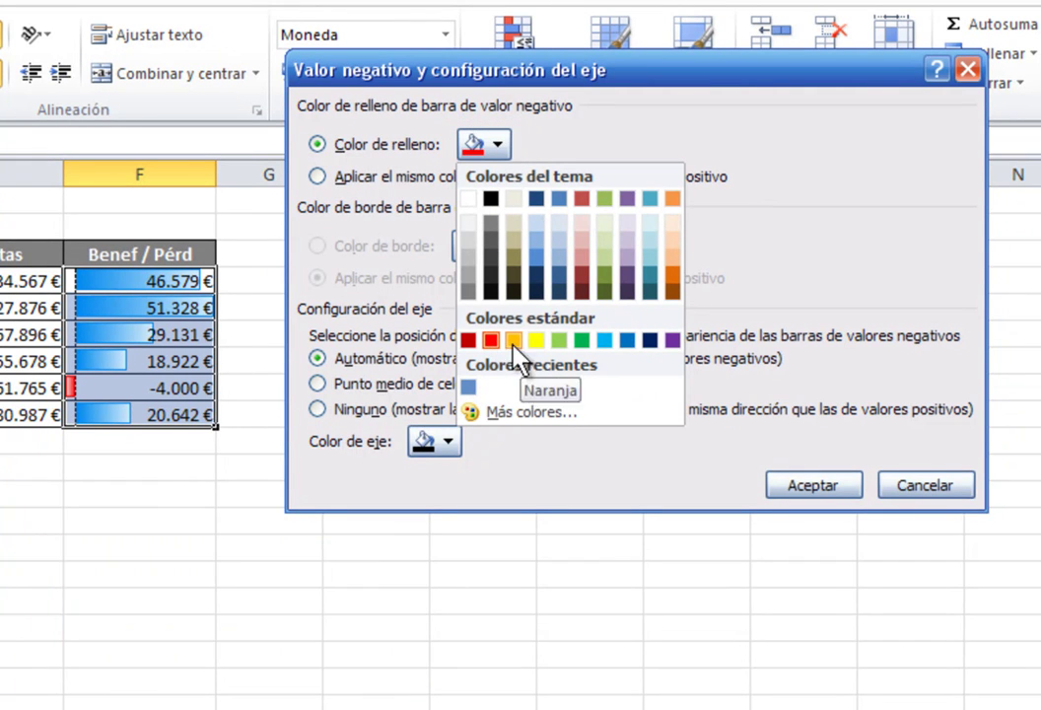
pyautogui.click(406, 279)
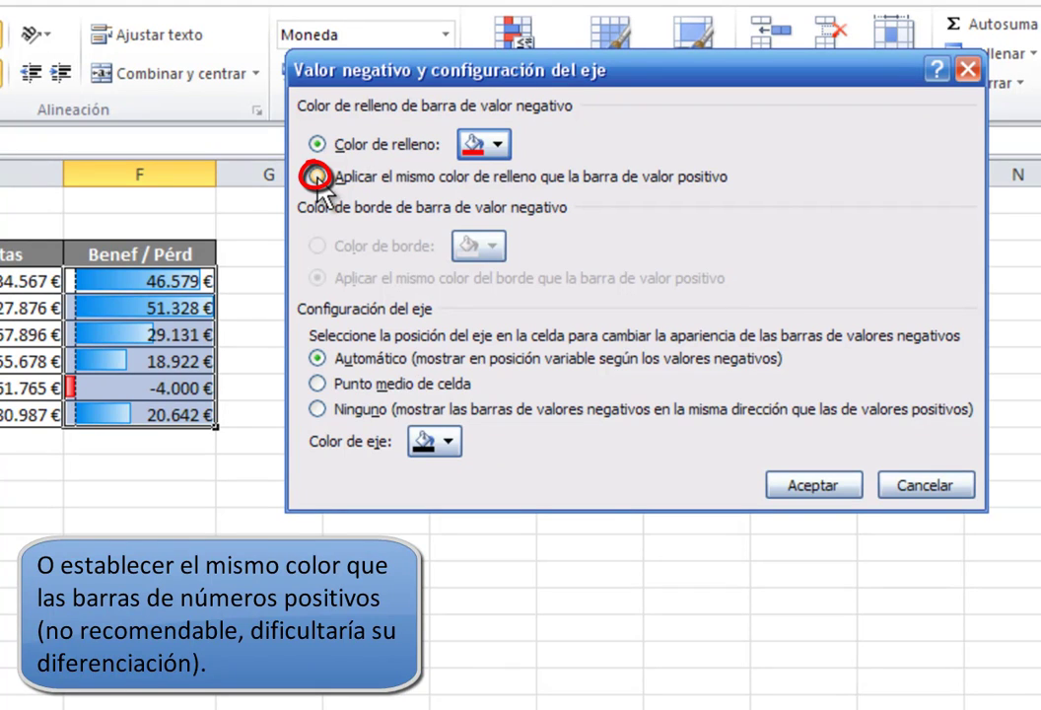
pyautogui.click(317, 178)
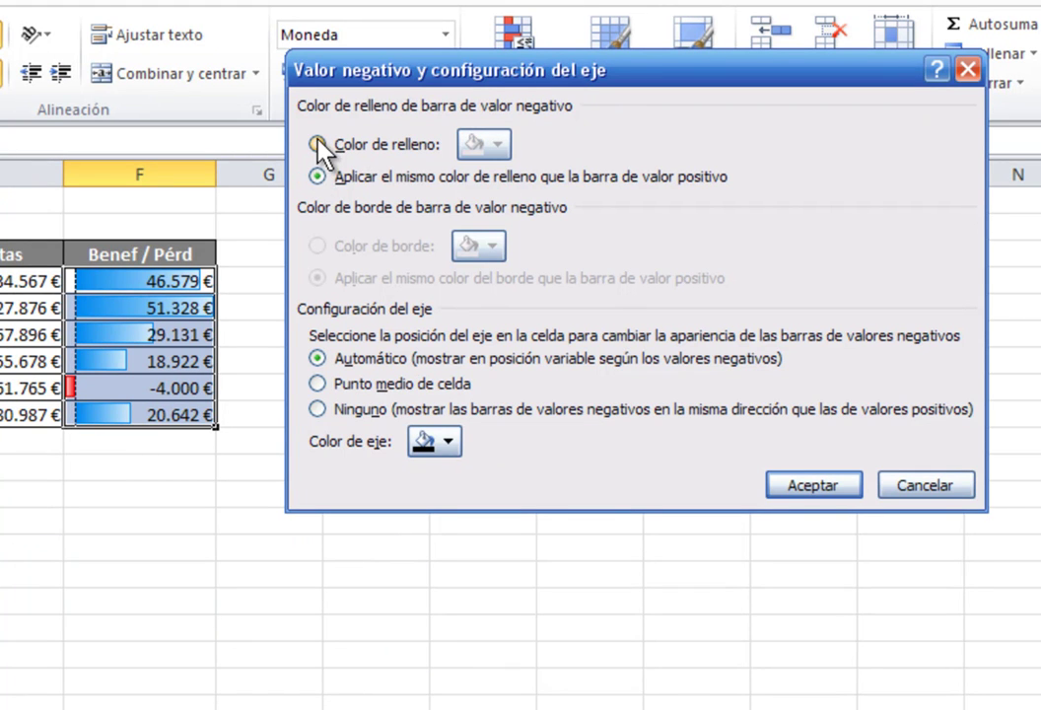
pyautogui.click(318, 145)
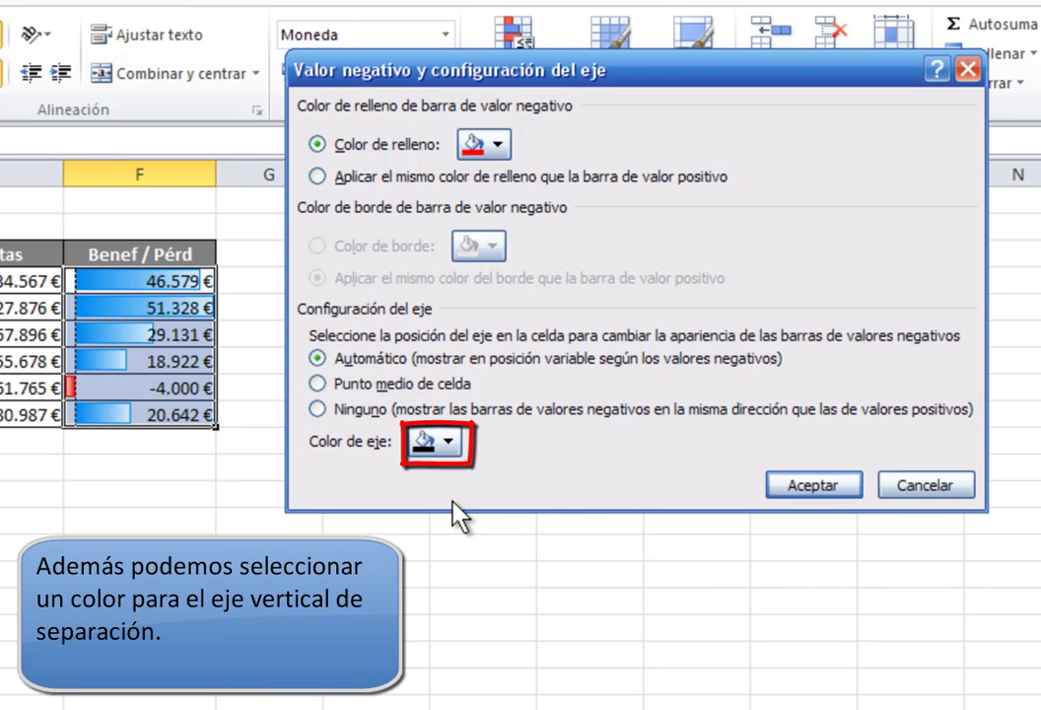
# - Make the axis line white and apply the solid blue rule with red negative bars
pyautogui.click(451, 444)
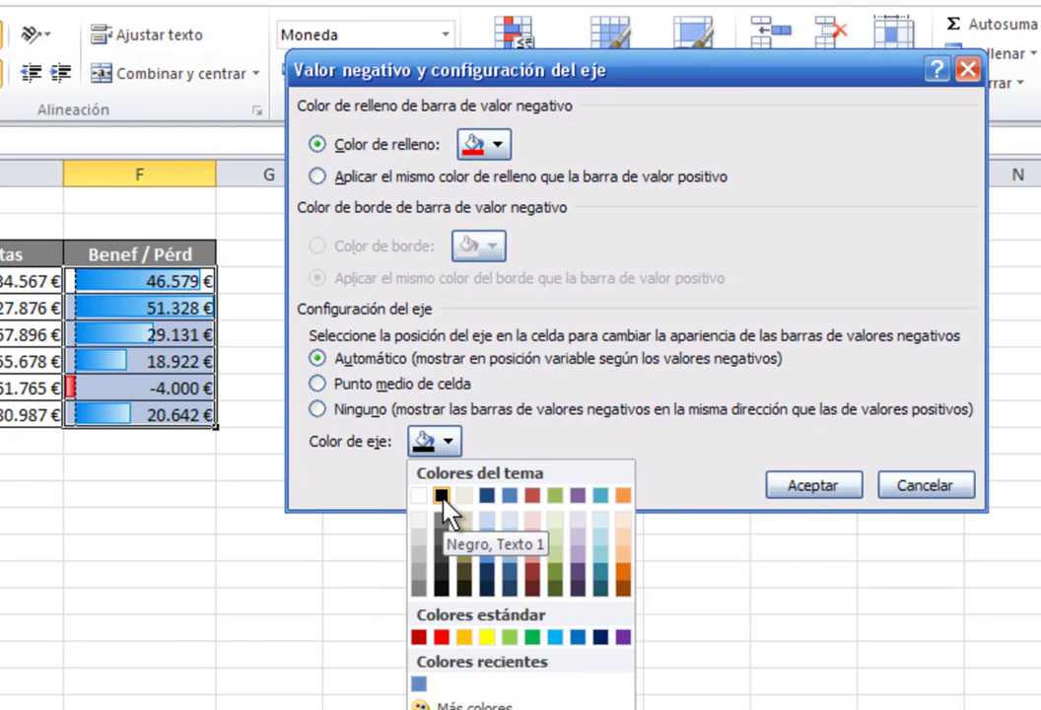
pyautogui.click(420, 498)
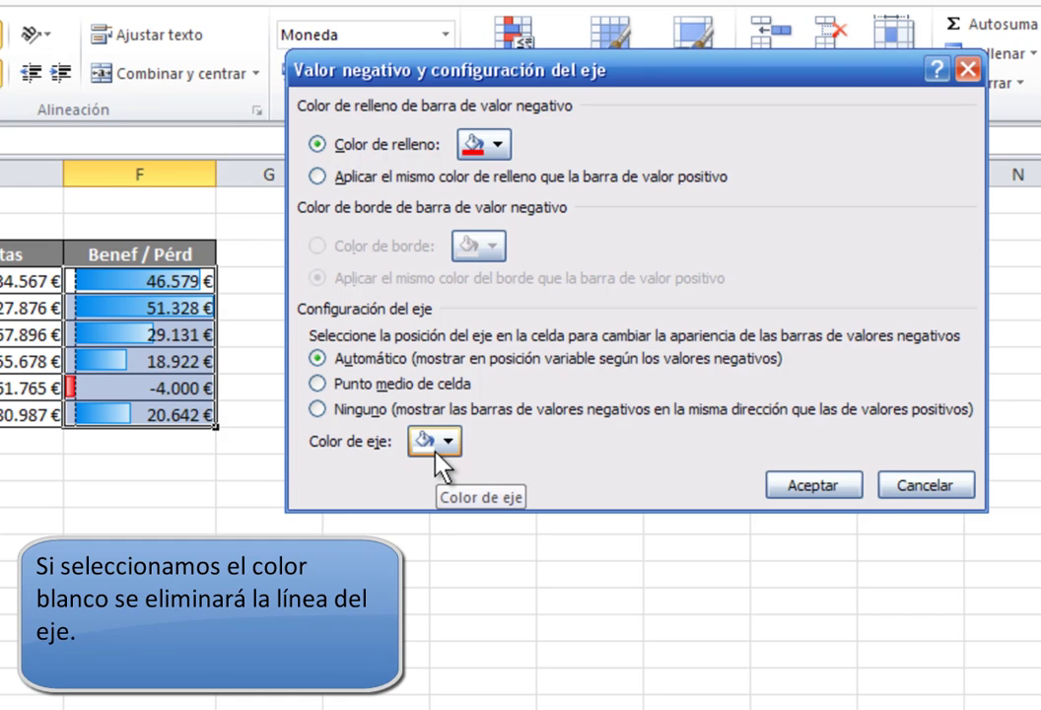
pyautogui.click(779, 488)
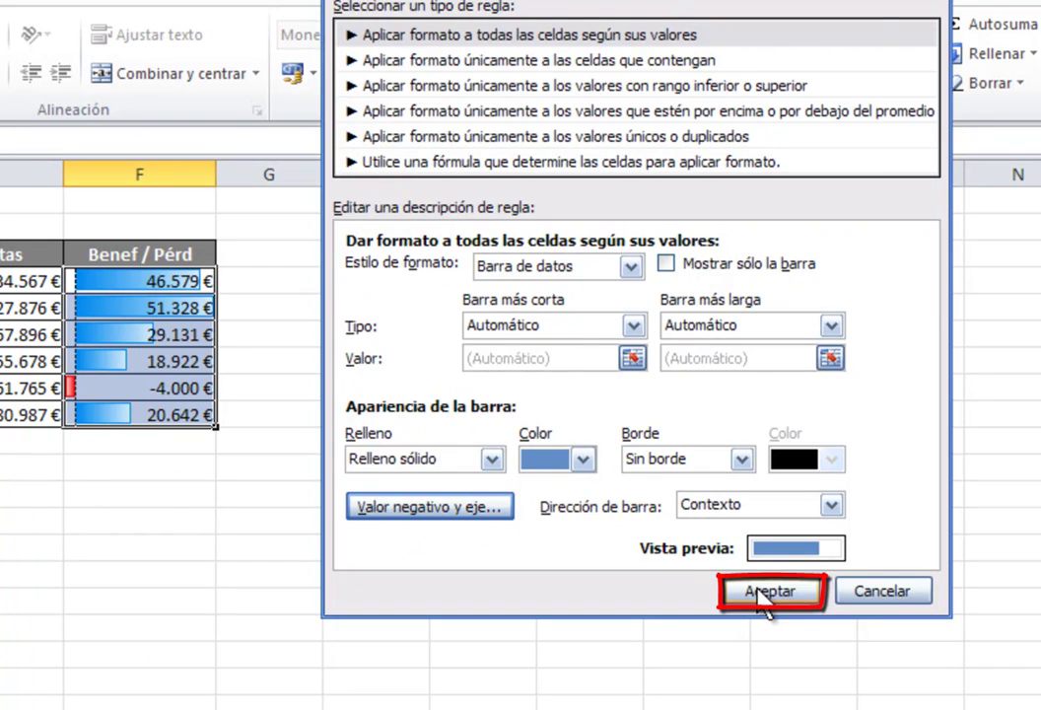
pyautogui.click(765, 595)
pyautogui.click(369, 537)
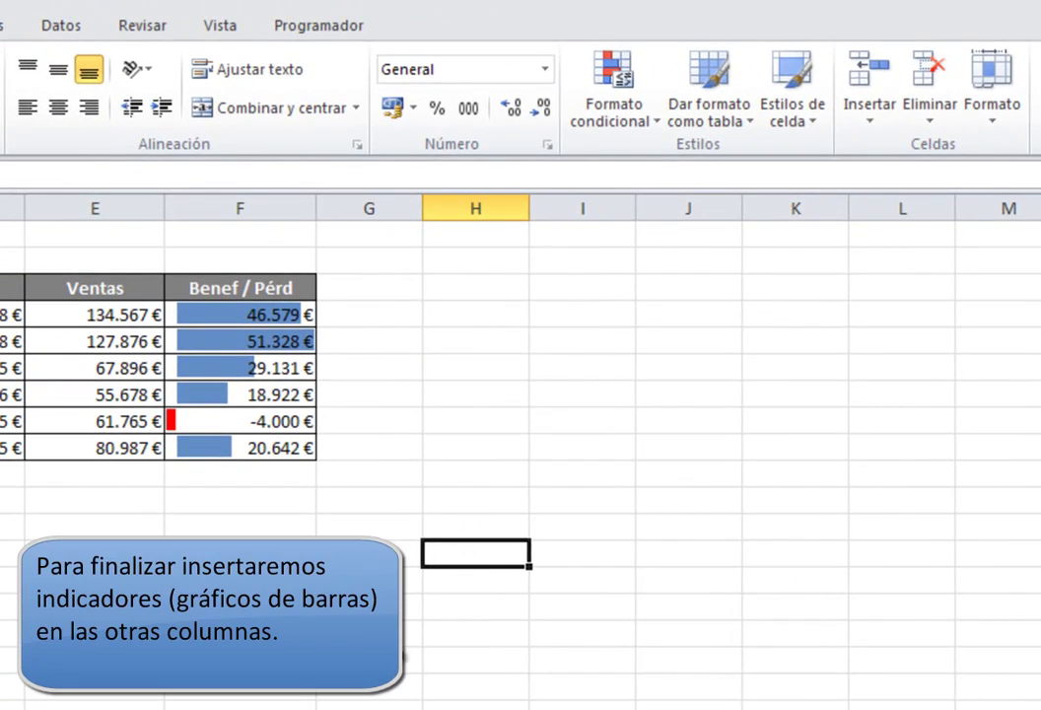
# - Select the six Ventas values and apply blue gradient-fill data bars to them
pyautogui.click(139, 315)
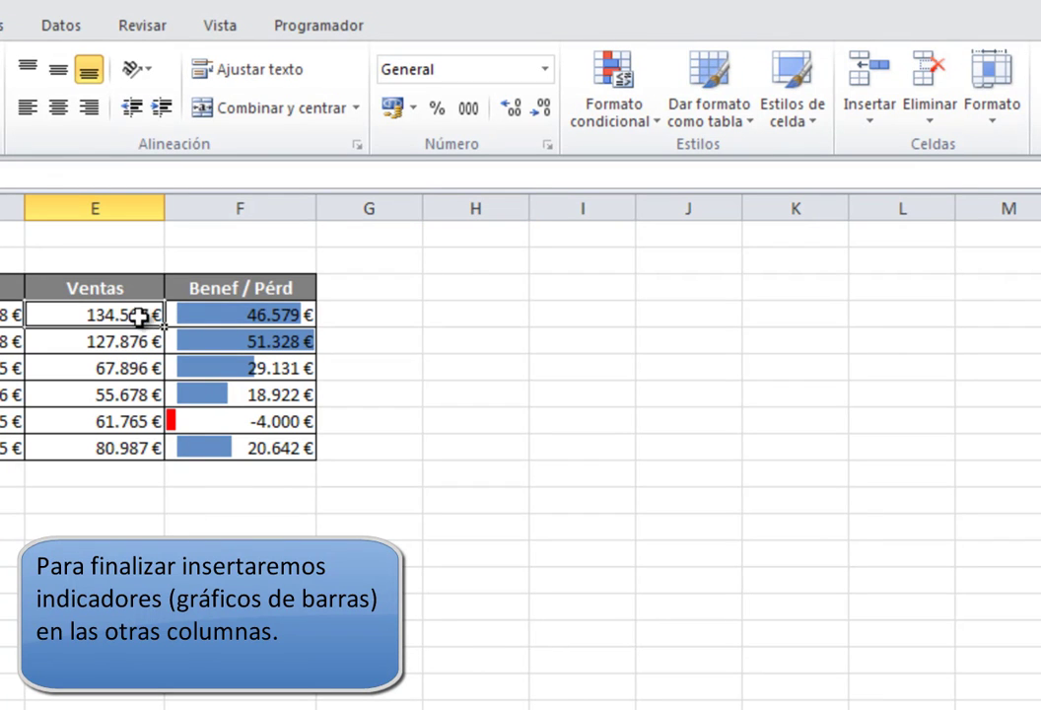
pyautogui.moveTo(139, 314); pyautogui.dragTo(139, 448)
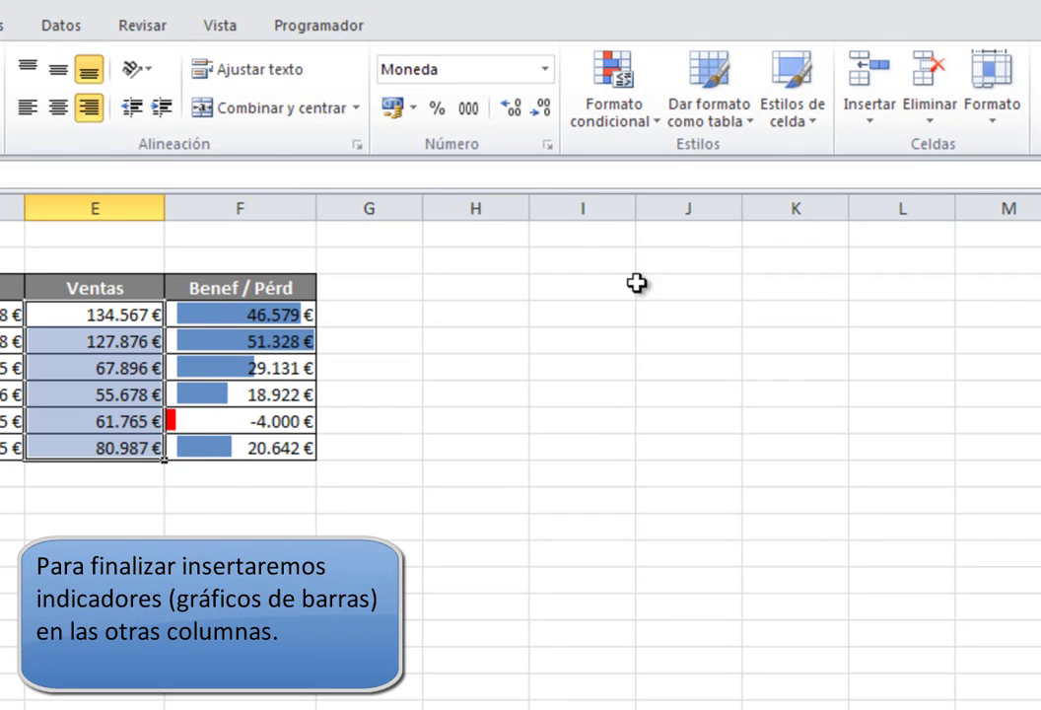
pyautogui.click(656, 126)
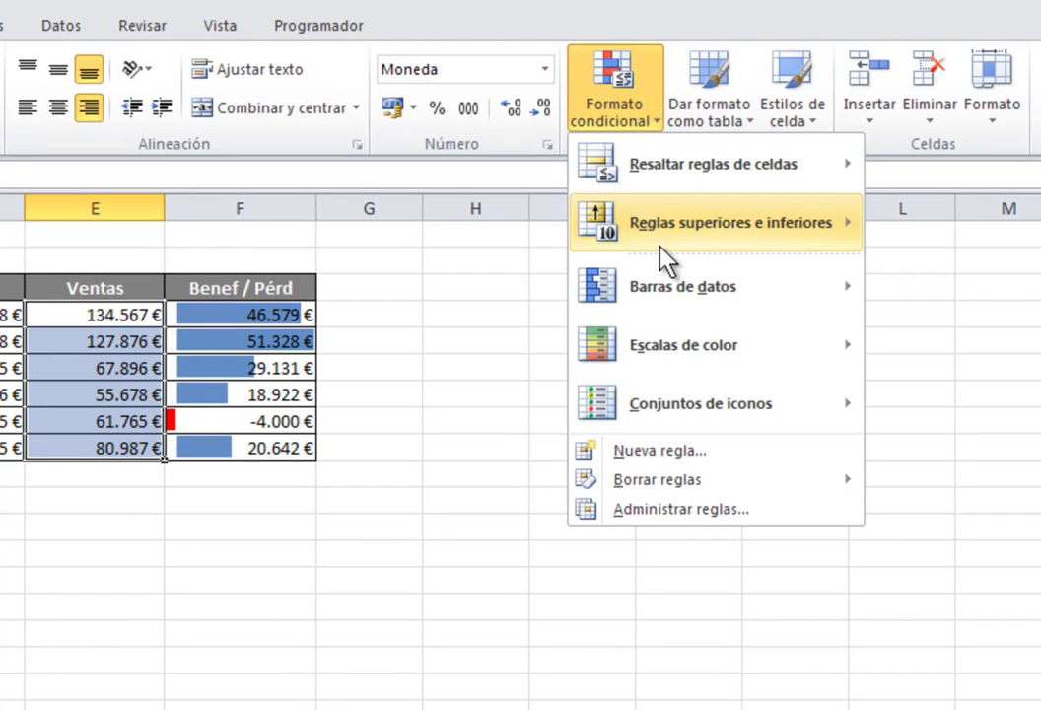
pyautogui.moveTo(666, 291)
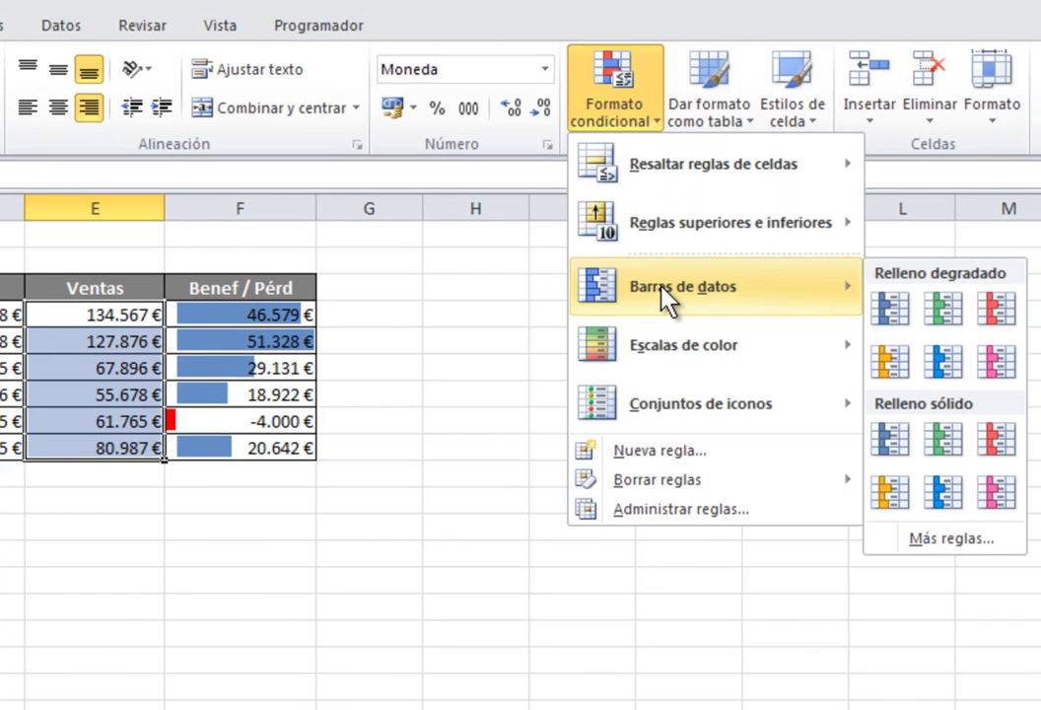
pyautogui.click(895, 314)
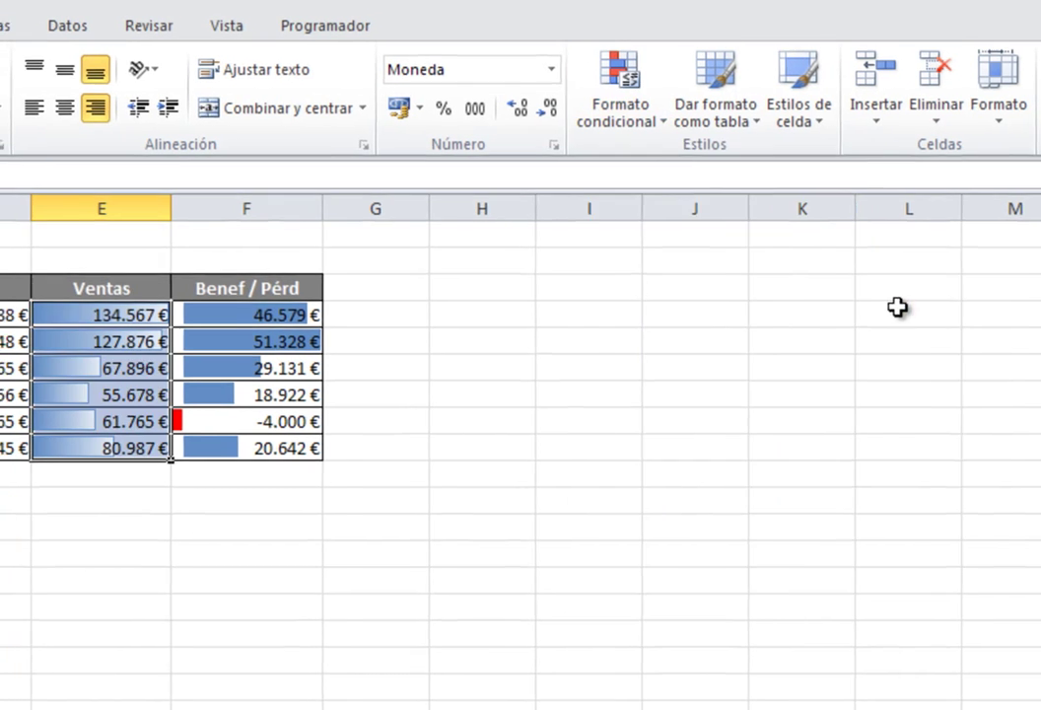
pyautogui.moveTo(148, 318); pyautogui.dragTo(145, 449)
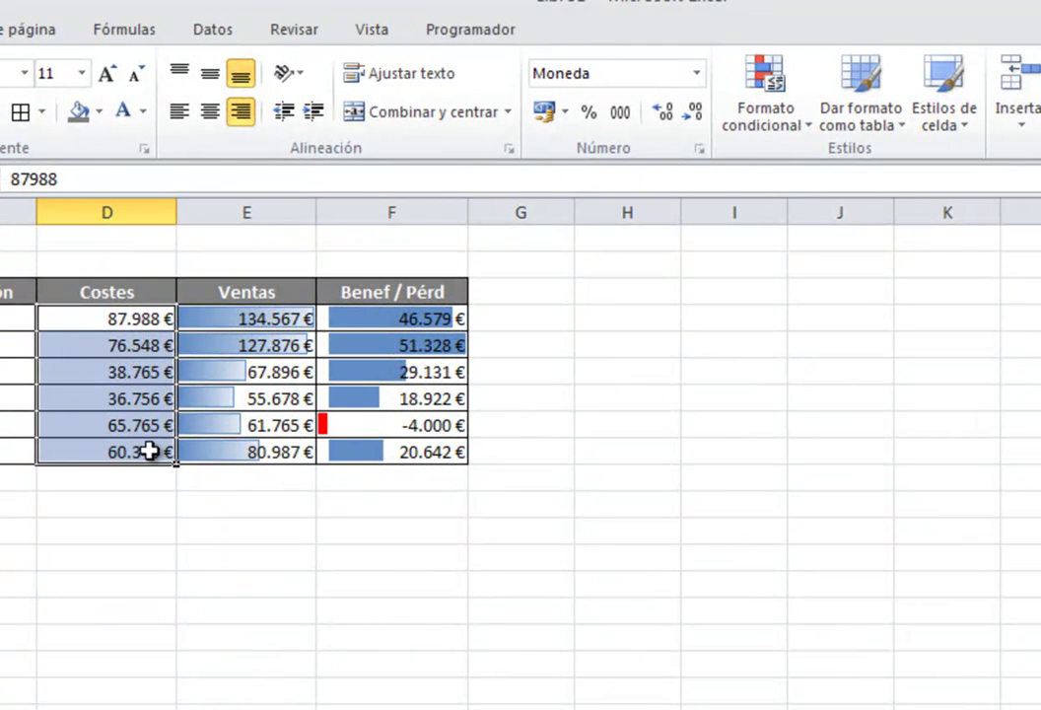
# - Apply red Gradient Fill data bars to the Costes cells D5:D10 via Conditional Formatting
pyautogui.click(803, 123)
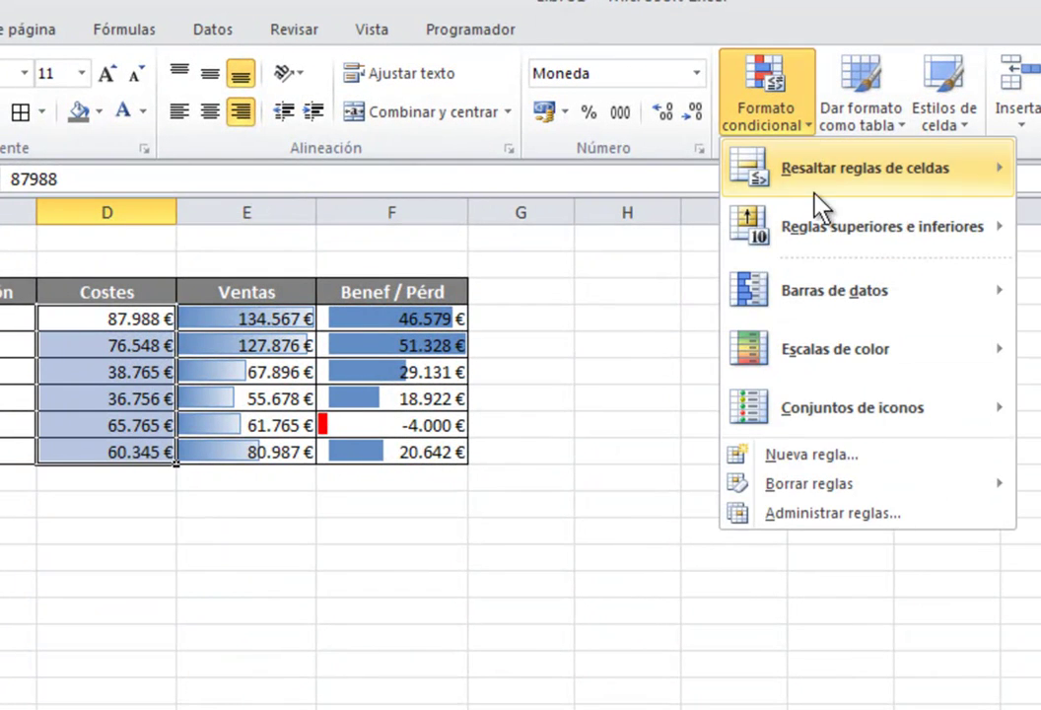
pyautogui.moveTo(841, 296)
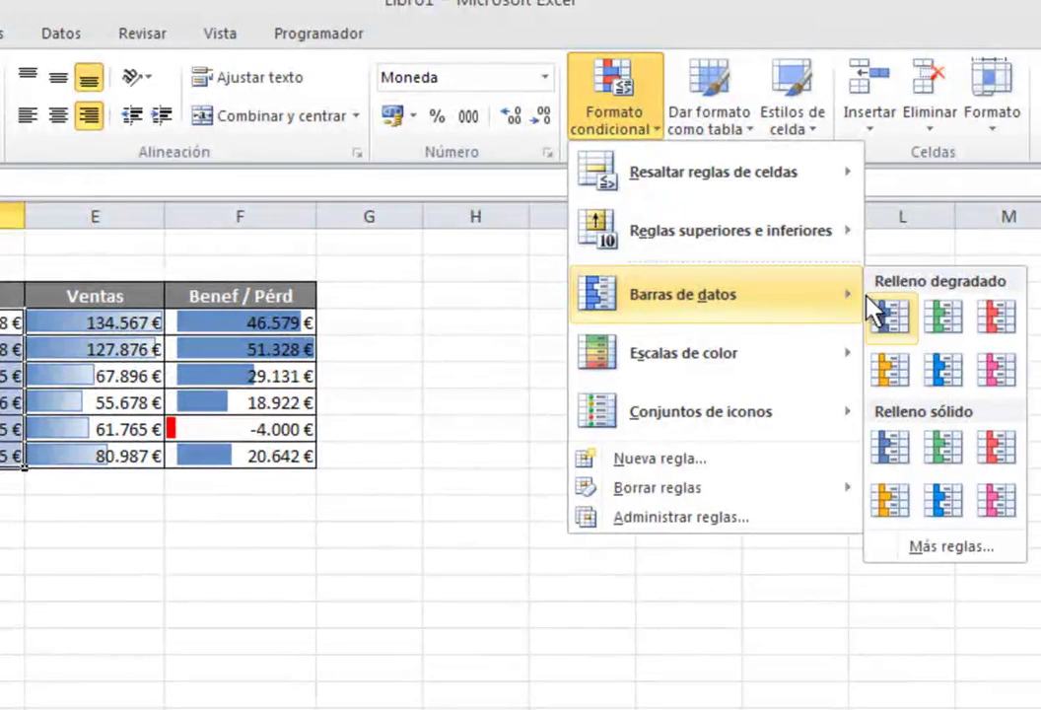
pyautogui.click(999, 315)
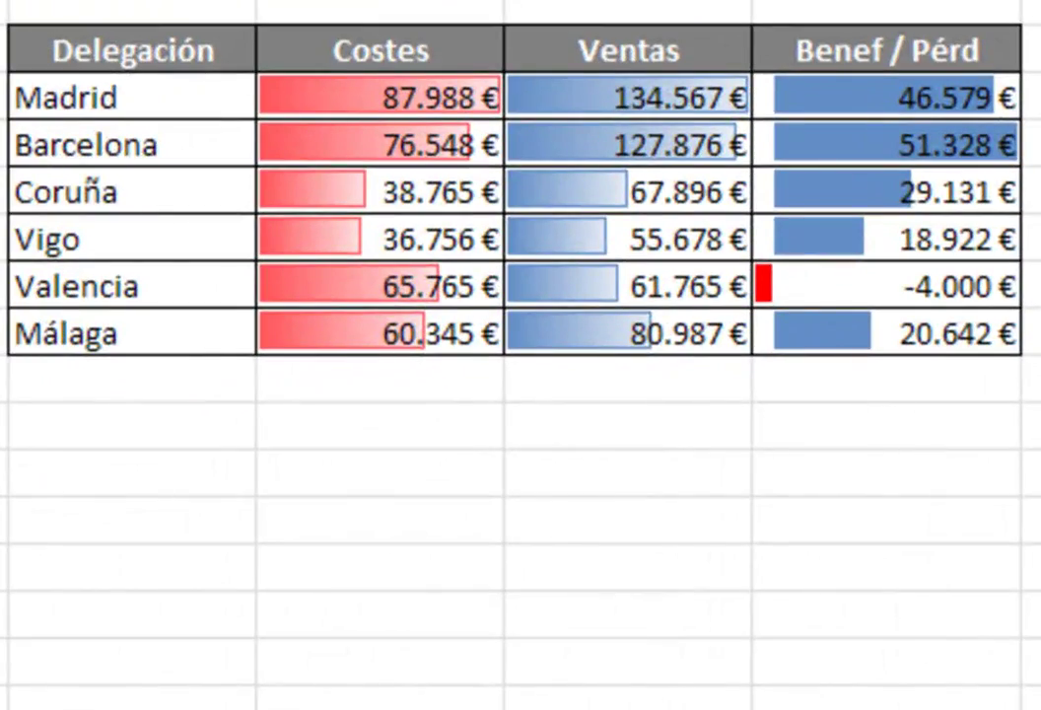